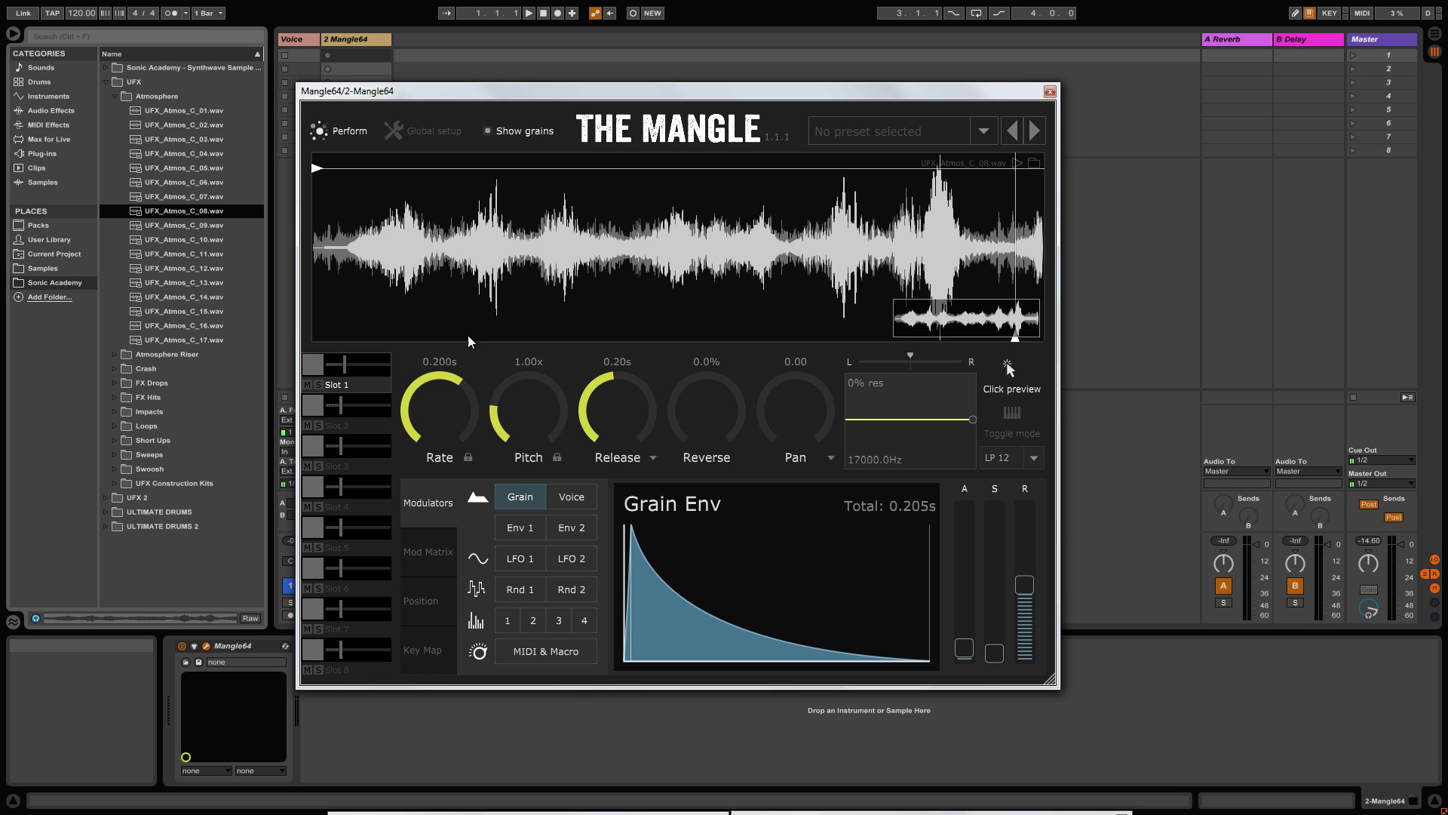
Step: Start playing grains from a point in the UFX_Atmos_C_08.wav waveform
left_click(564, 250)
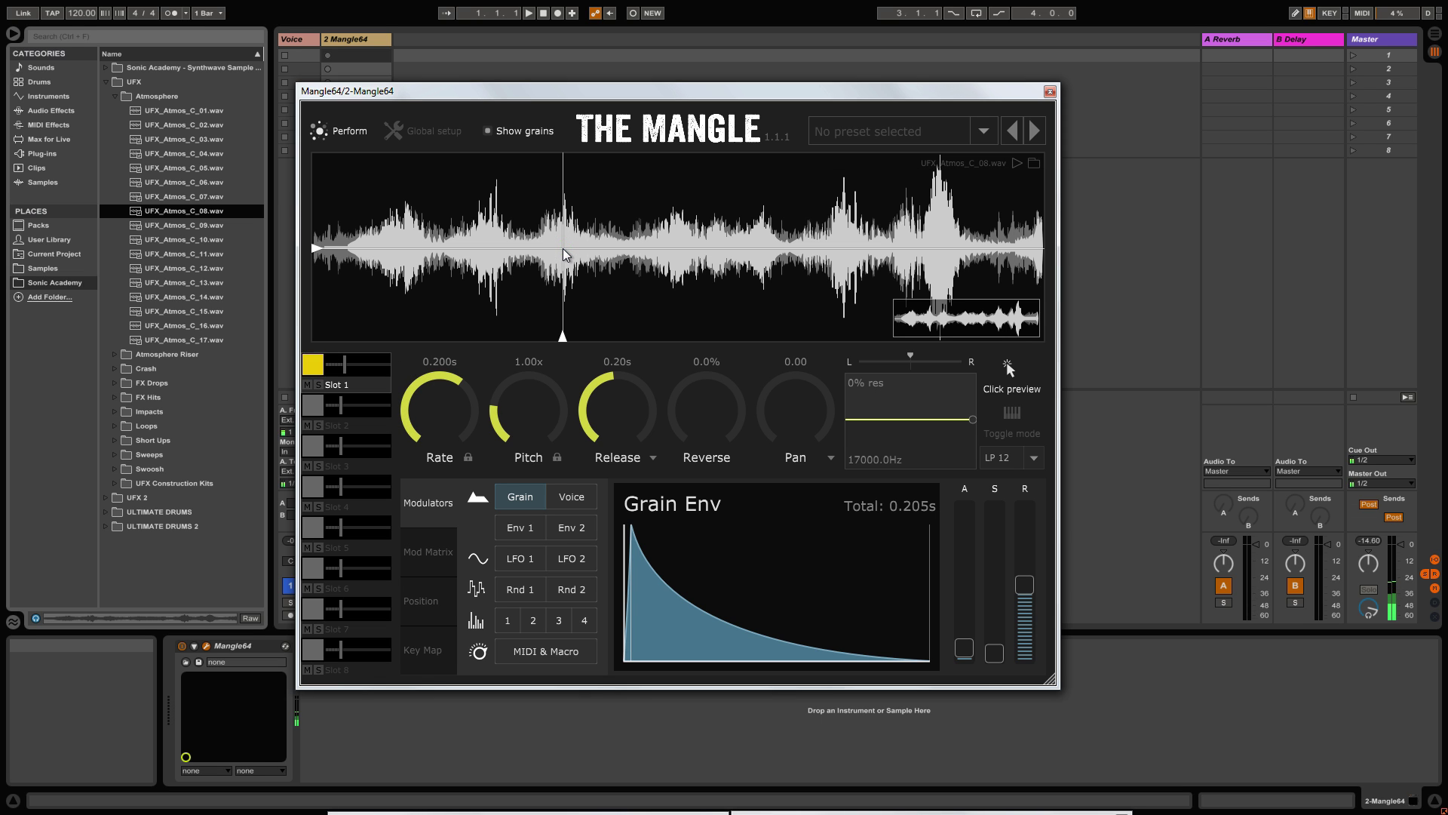
Step: Sweep the grain position toward the left of the sample and lower the low-pass cutoff
mouse_move(565, 251)
left_mouse_down()
mouse_move(489, 247)
mouse_move(712, 242)
mouse_move(748, 262)
left_mouse_up()
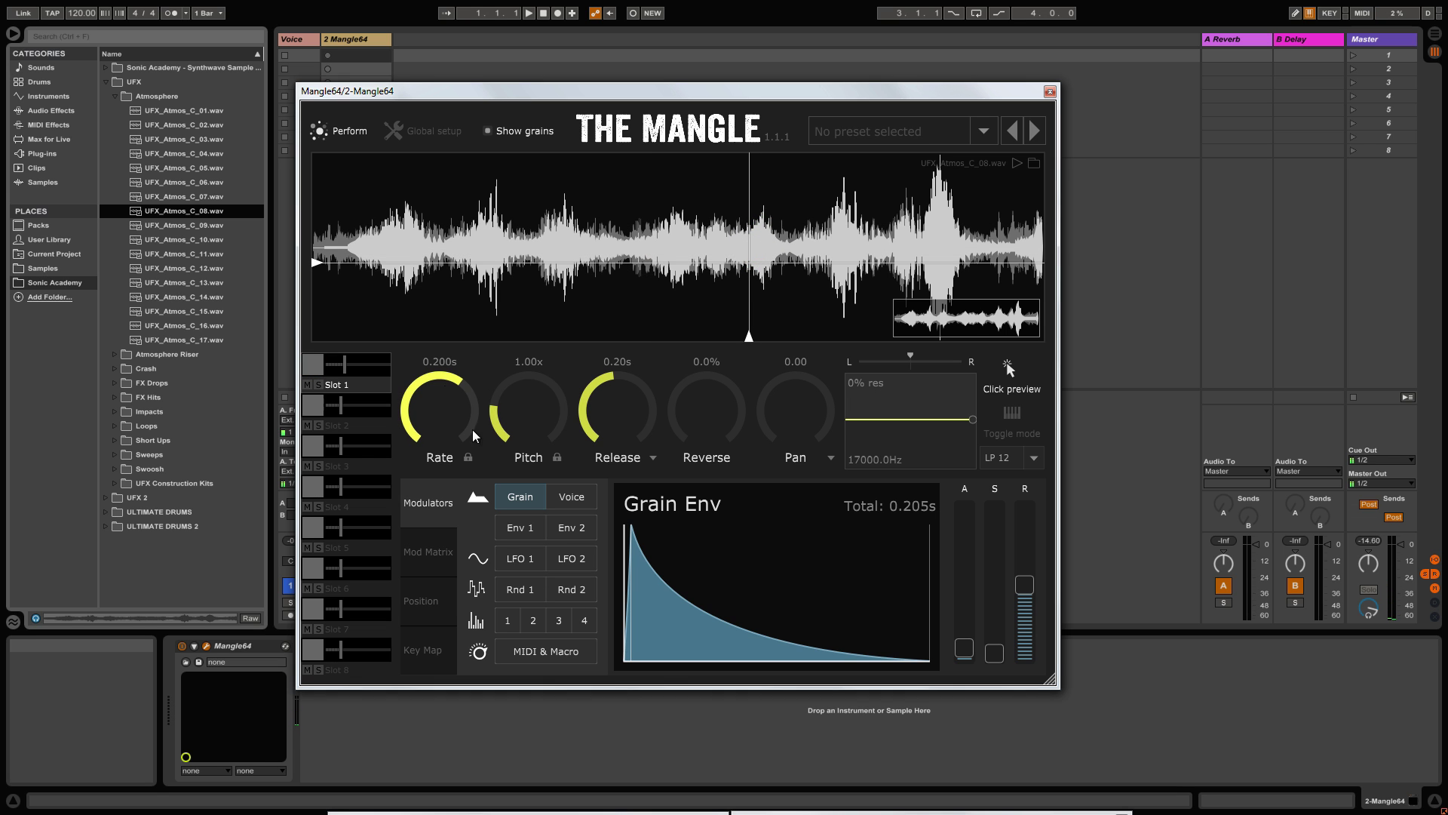
left_click_drag(725, 250, 596, 247)
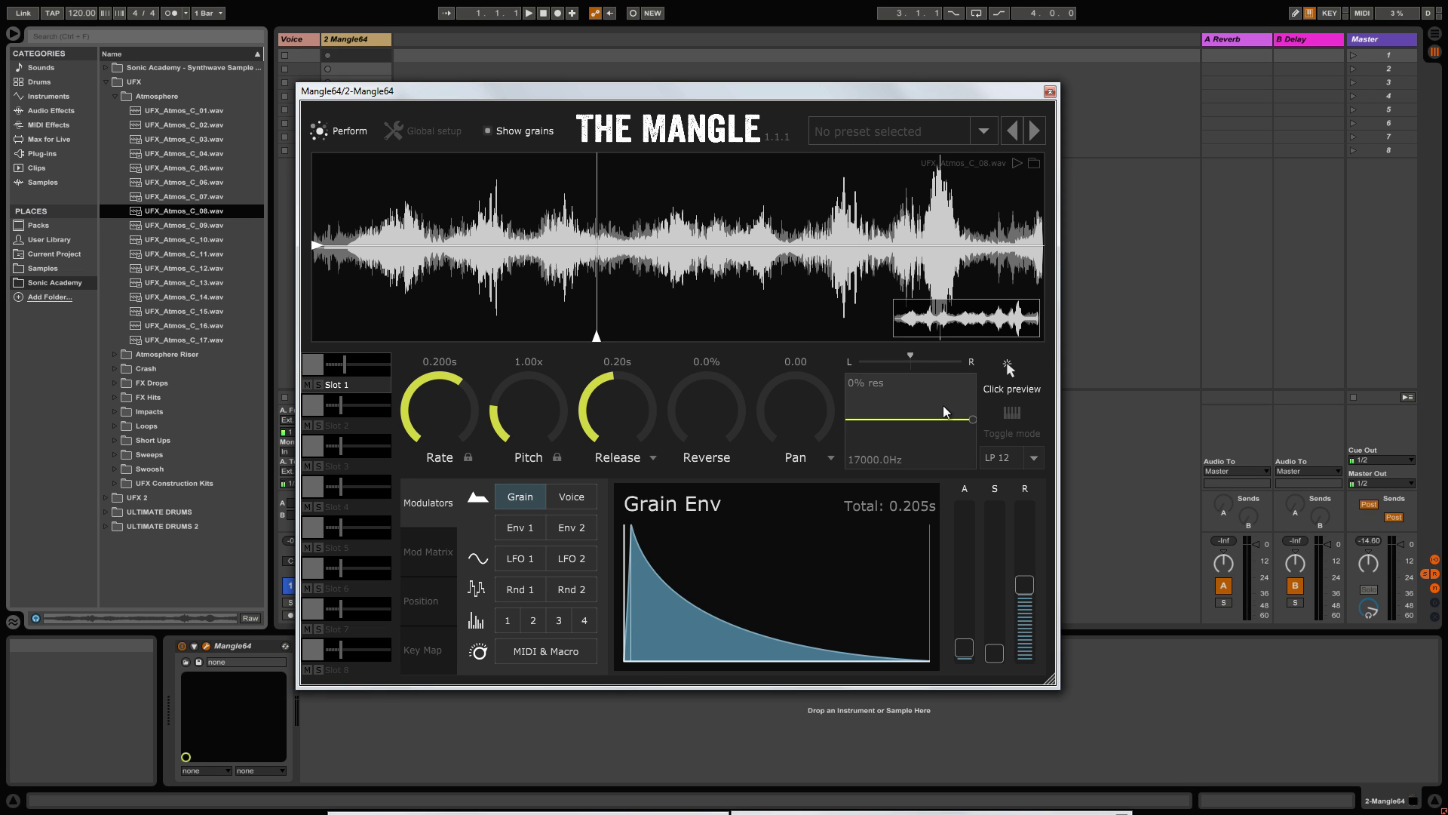
mouse_move(975, 420)
left_mouse_down()
mouse_move(959, 439)
mouse_move(908, 427)
mouse_move(969, 422)
mouse_move(921, 403)
mouse_move(903, 428)
mouse_move(952, 427)
mouse_move(936, 406)
mouse_move(906, 411)
mouse_move(943, 408)
mouse_move(875, 403)
mouse_move(926, 400)
mouse_move(951, 419)
left_mouse_up()
Step: Keep LP 12 as the filter type and set a small left–right spread
left_click(1033, 457)
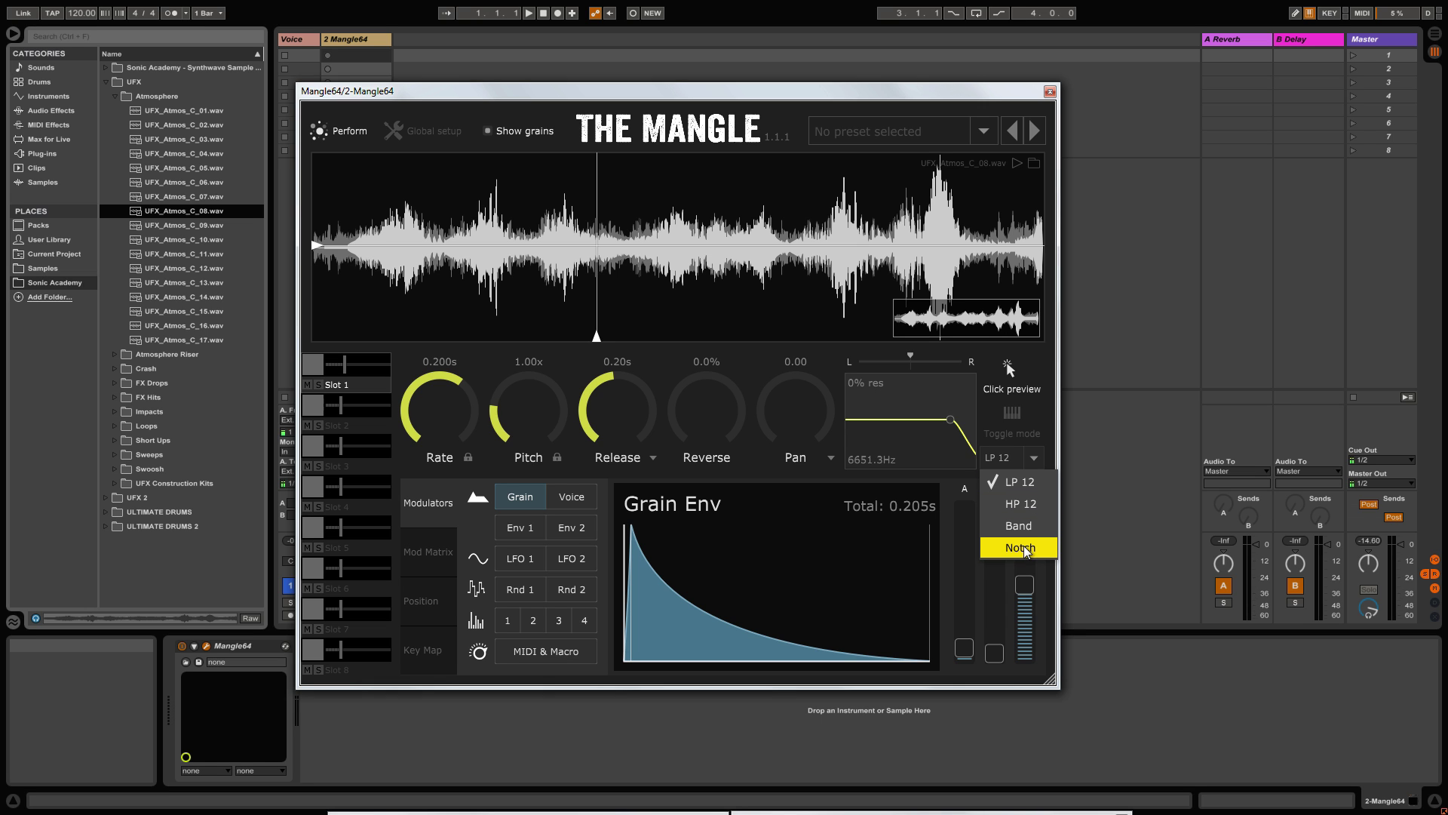
left_click(910, 355)
left_click_drag(889, 356, 975, 358)
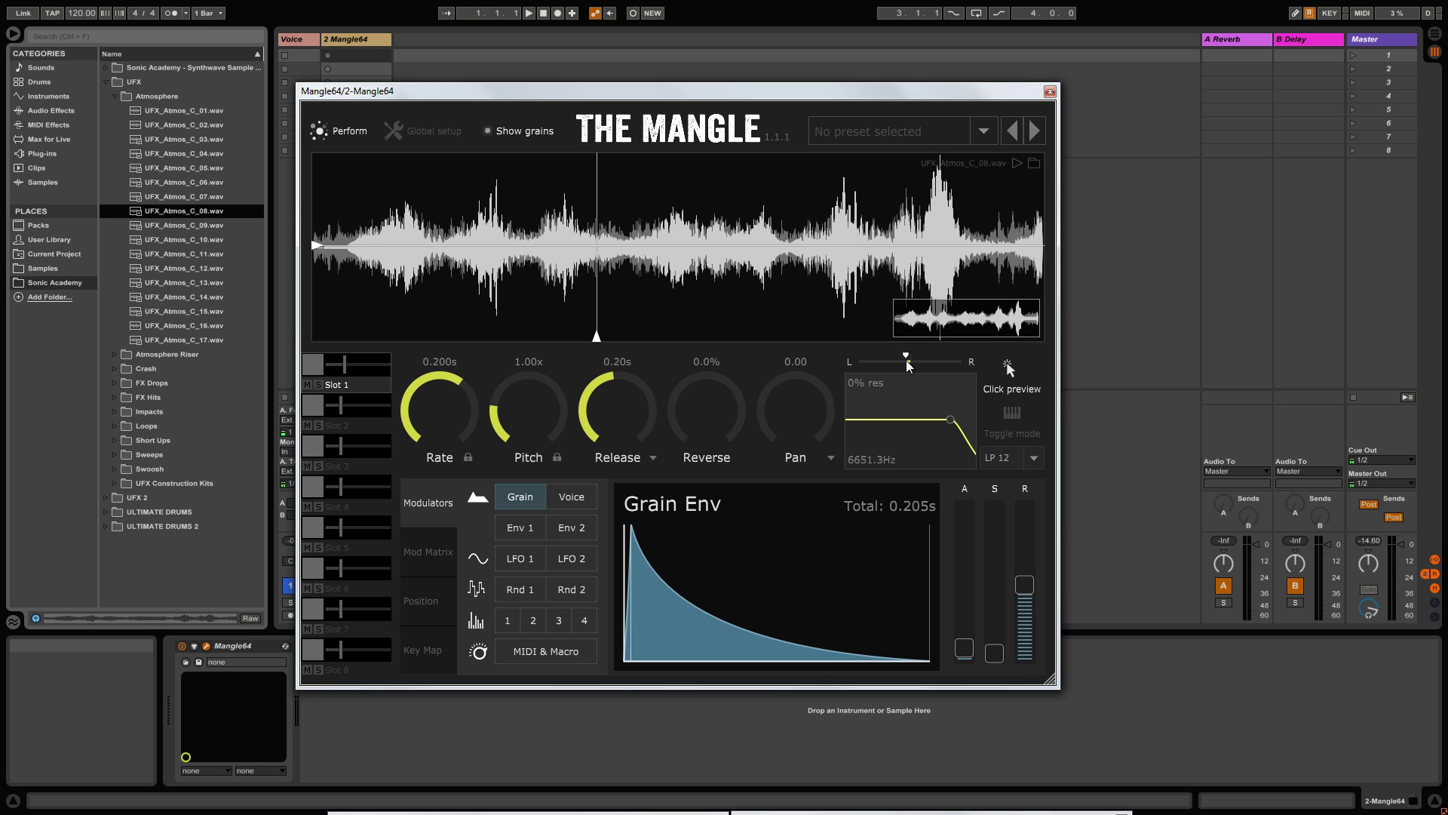
Step: Compare the empty Slot 2 with Slot 1, extending Slot 1's left–right range leftward
left_click(336, 424)
left_click(341, 384)
left_click(336, 424)
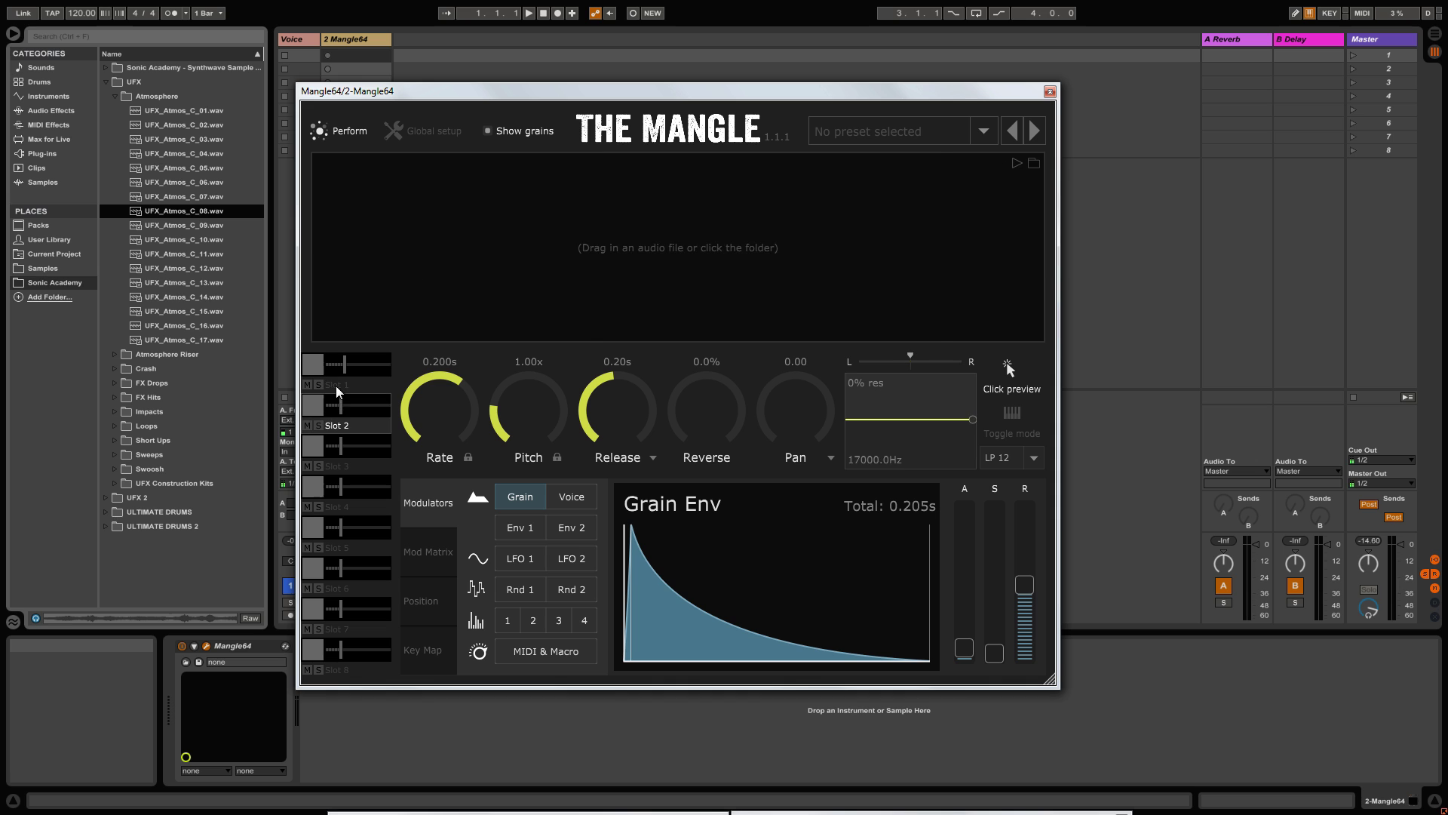
left_click(336, 385)
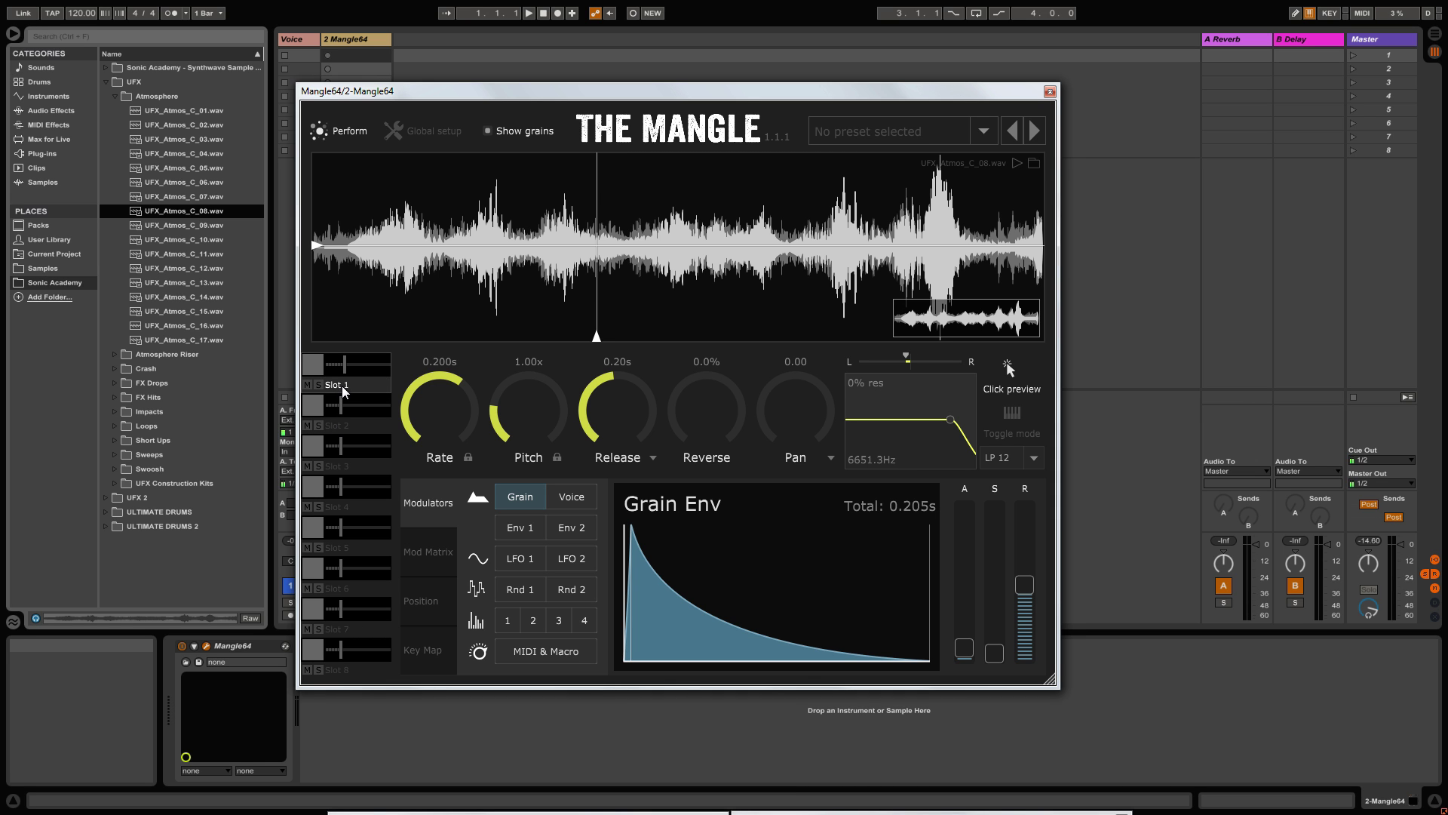
left_click_drag(906, 355, 875, 356)
left_click(335, 428)
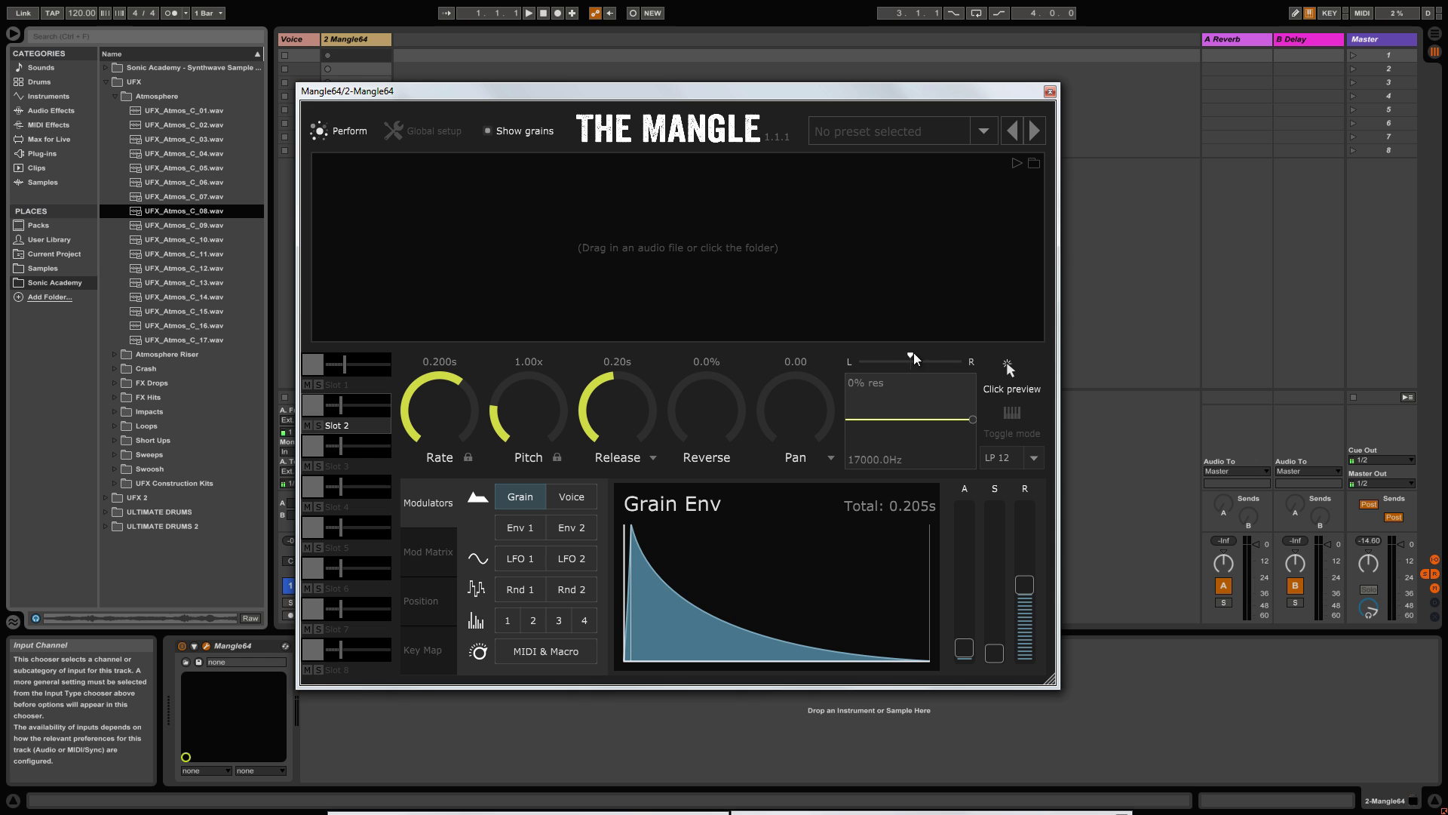
left_click(337, 383)
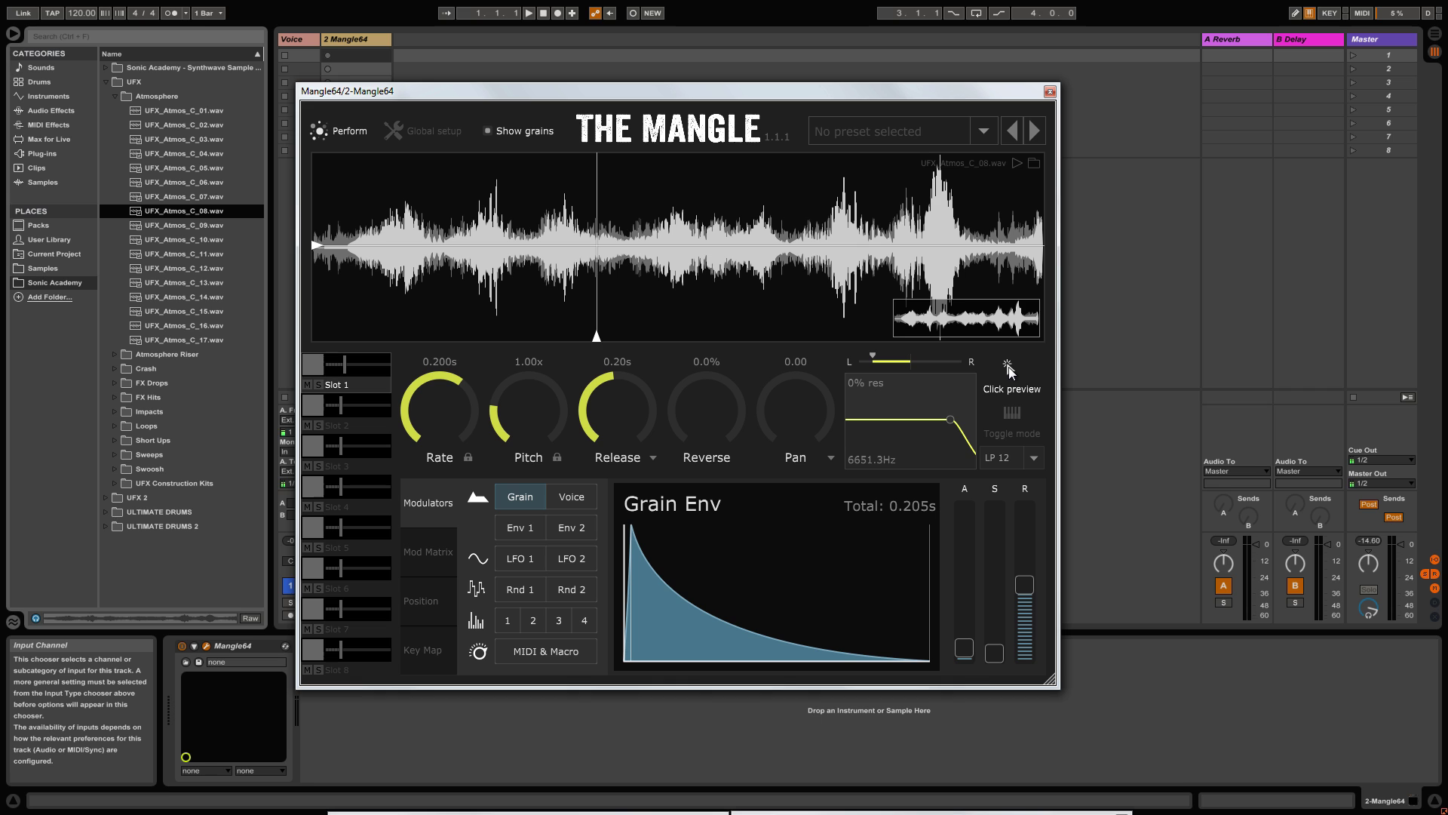
Step: Scrub grains across the atmos waveform, then return the left–right slider to centre
mouse_move(724, 243)
left_mouse_down()
mouse_move(559, 230)
mouse_move(500, 234)
mouse_move(477, 257)
mouse_move(398, 253)
mouse_move(776, 251)
left_mouse_up()
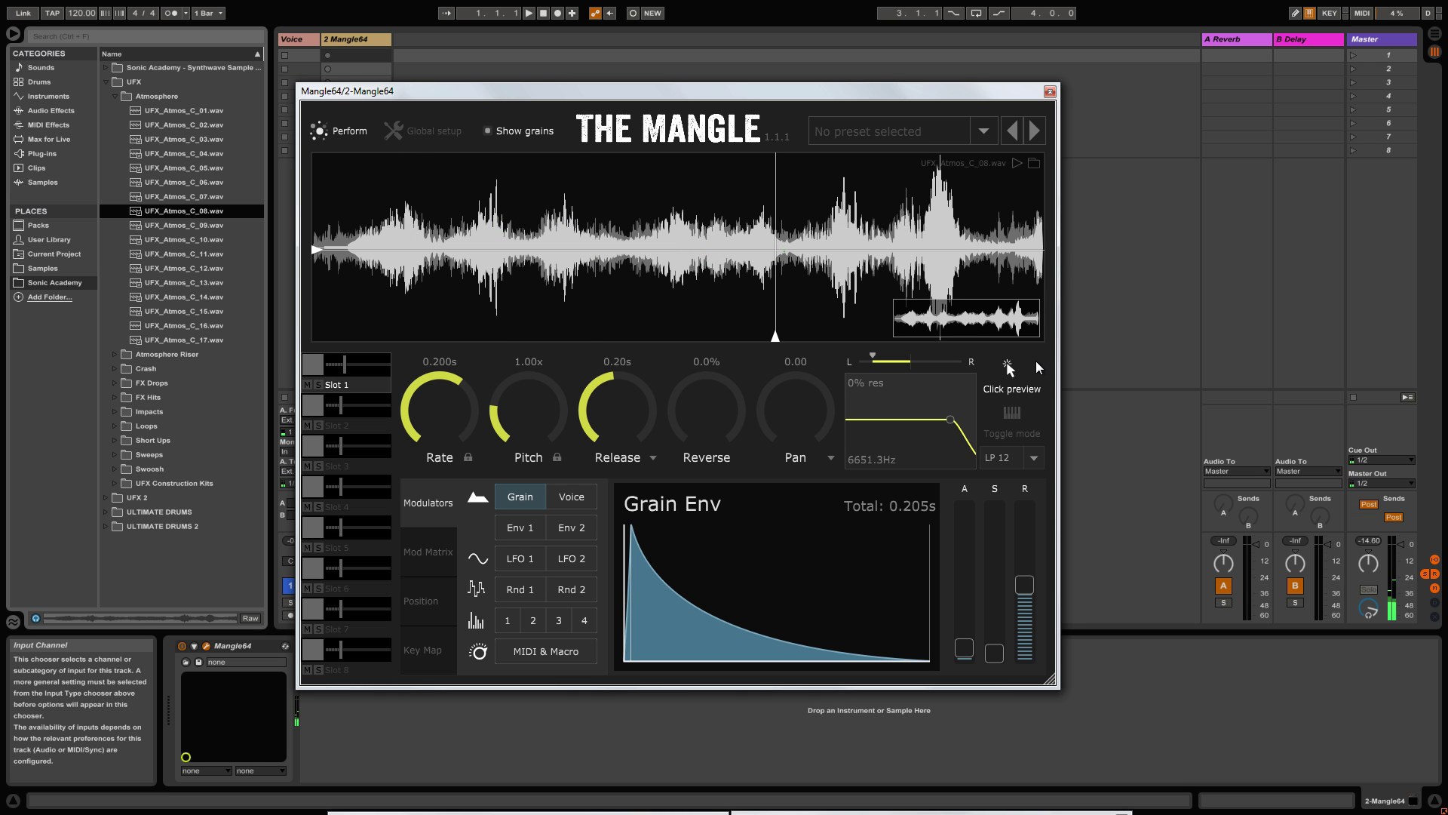
left_click_drag(644, 242, 491, 240)
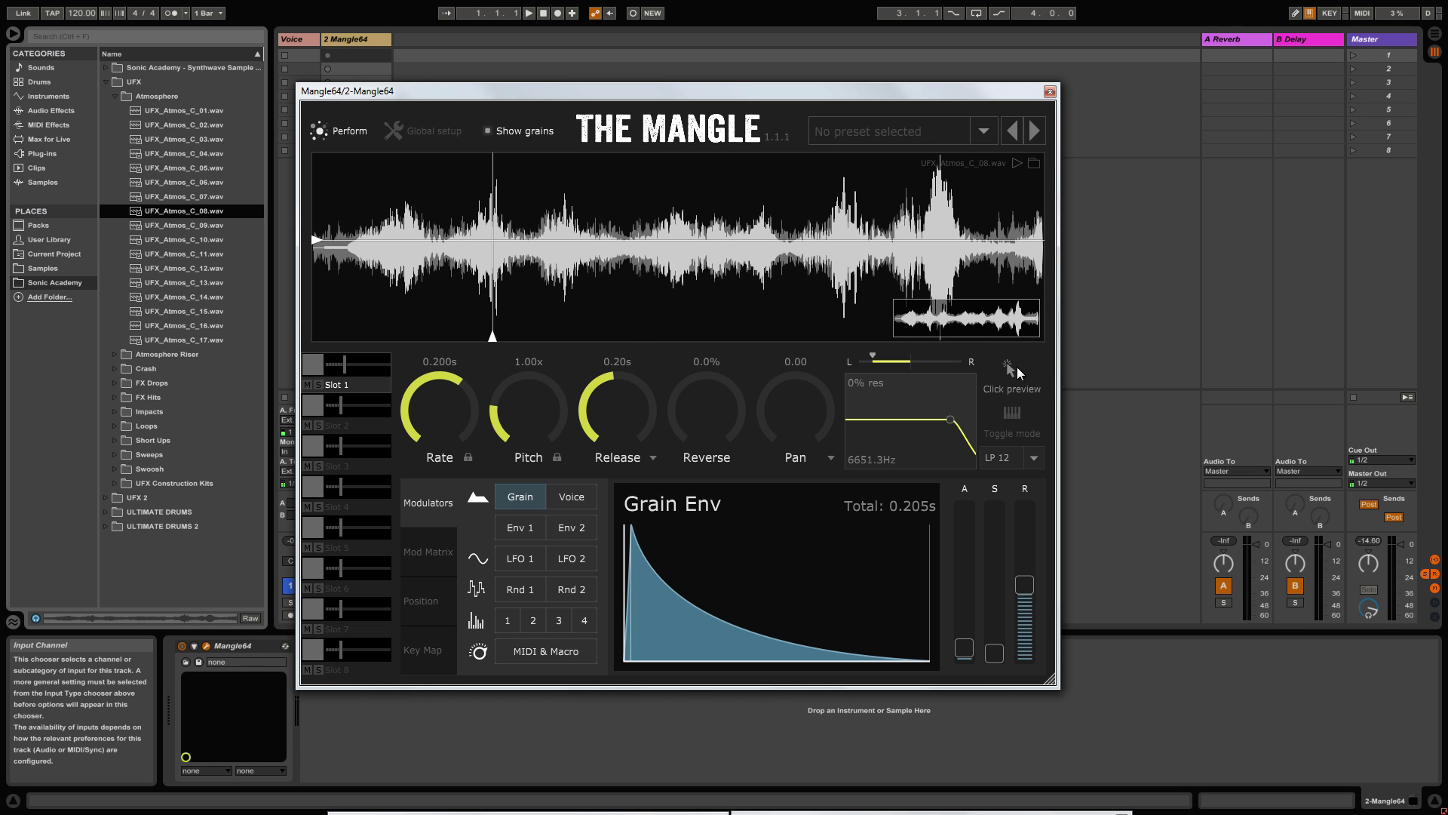
left_click_drag(934, 246, 488, 246)
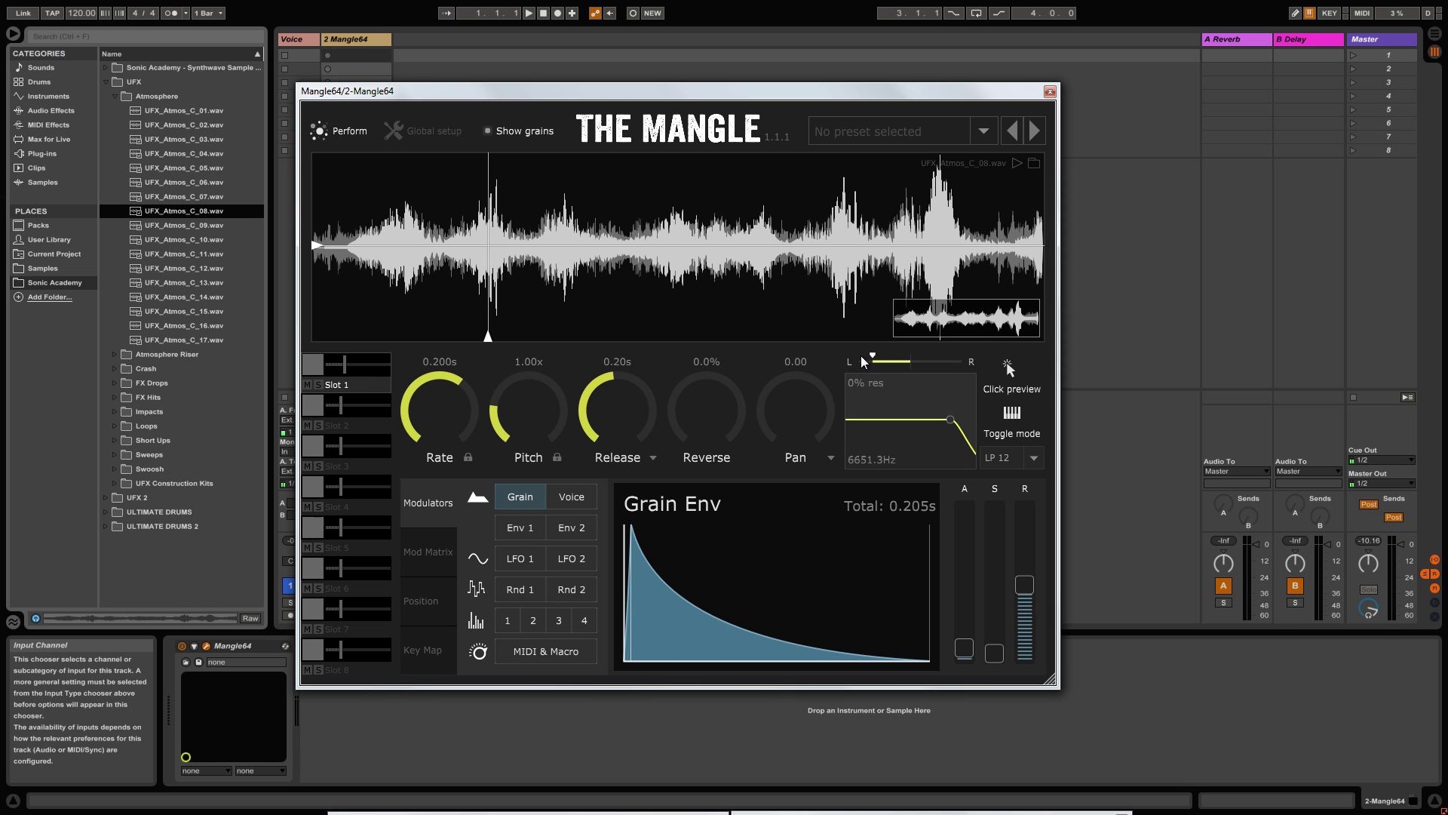
left_click_drag(873, 357, 909, 361)
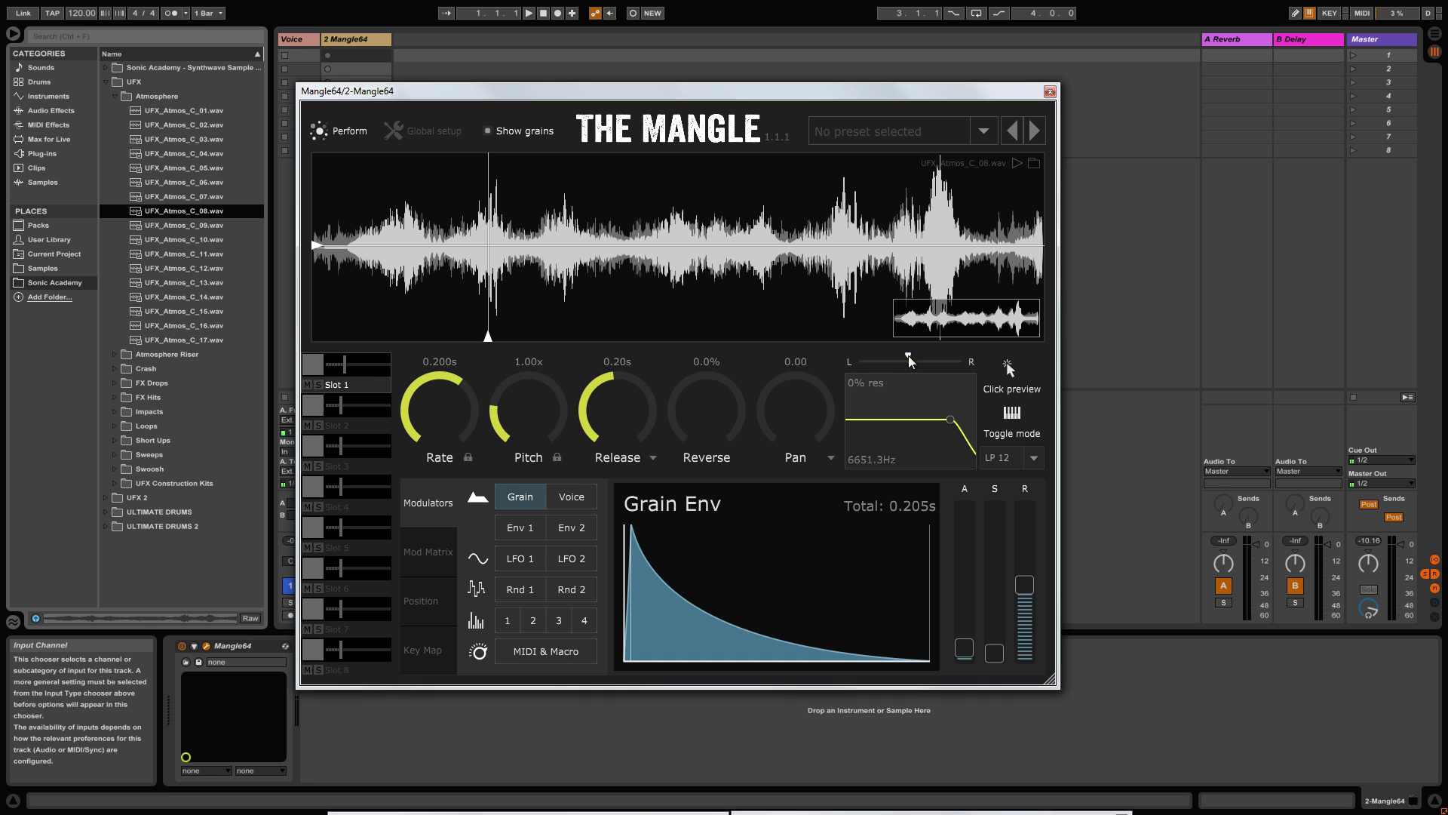
Step: Play grains from several waveform points, settle left of centre, then stop held playback
left_click(679, 251)
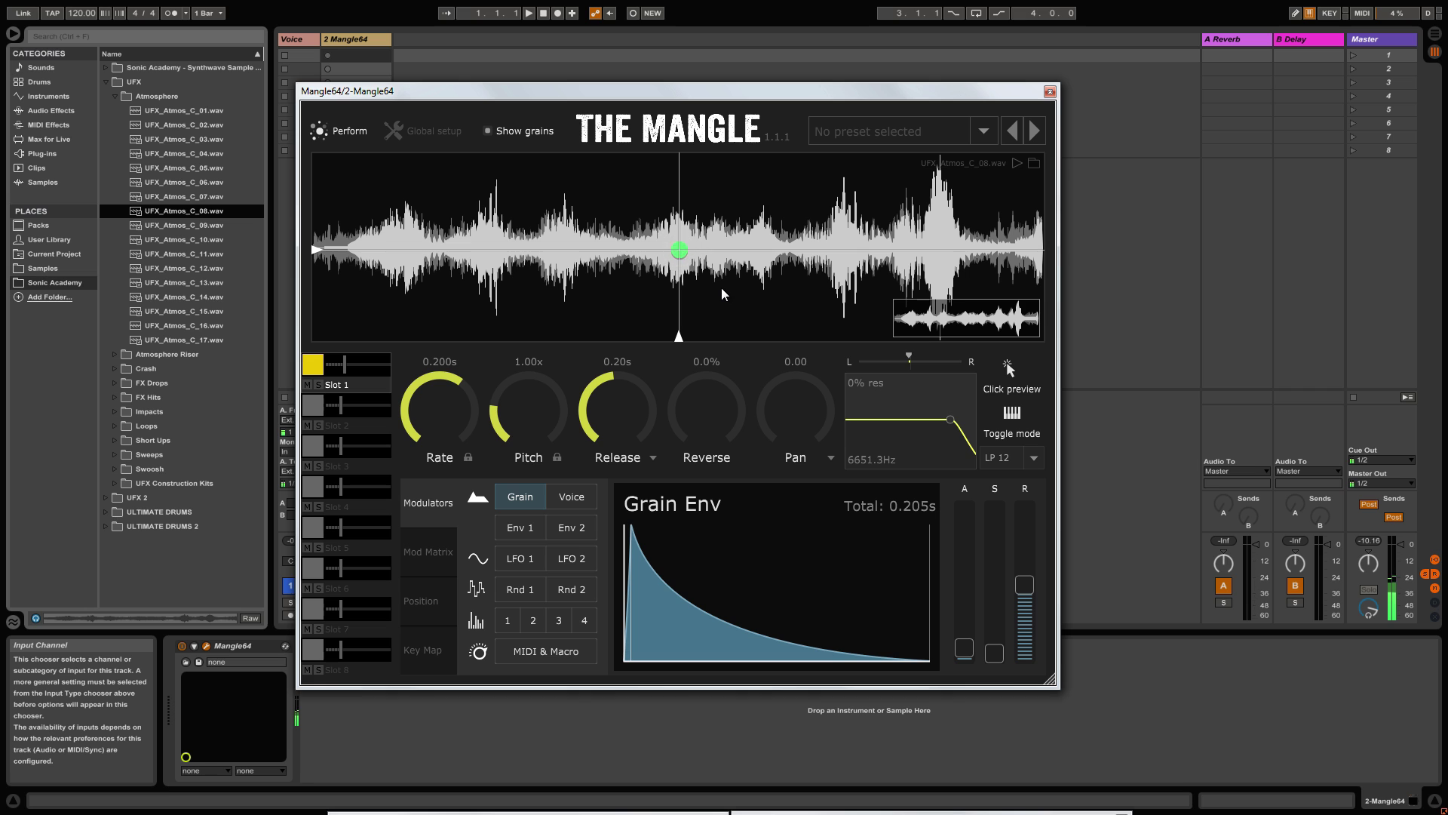
left_click(771, 250)
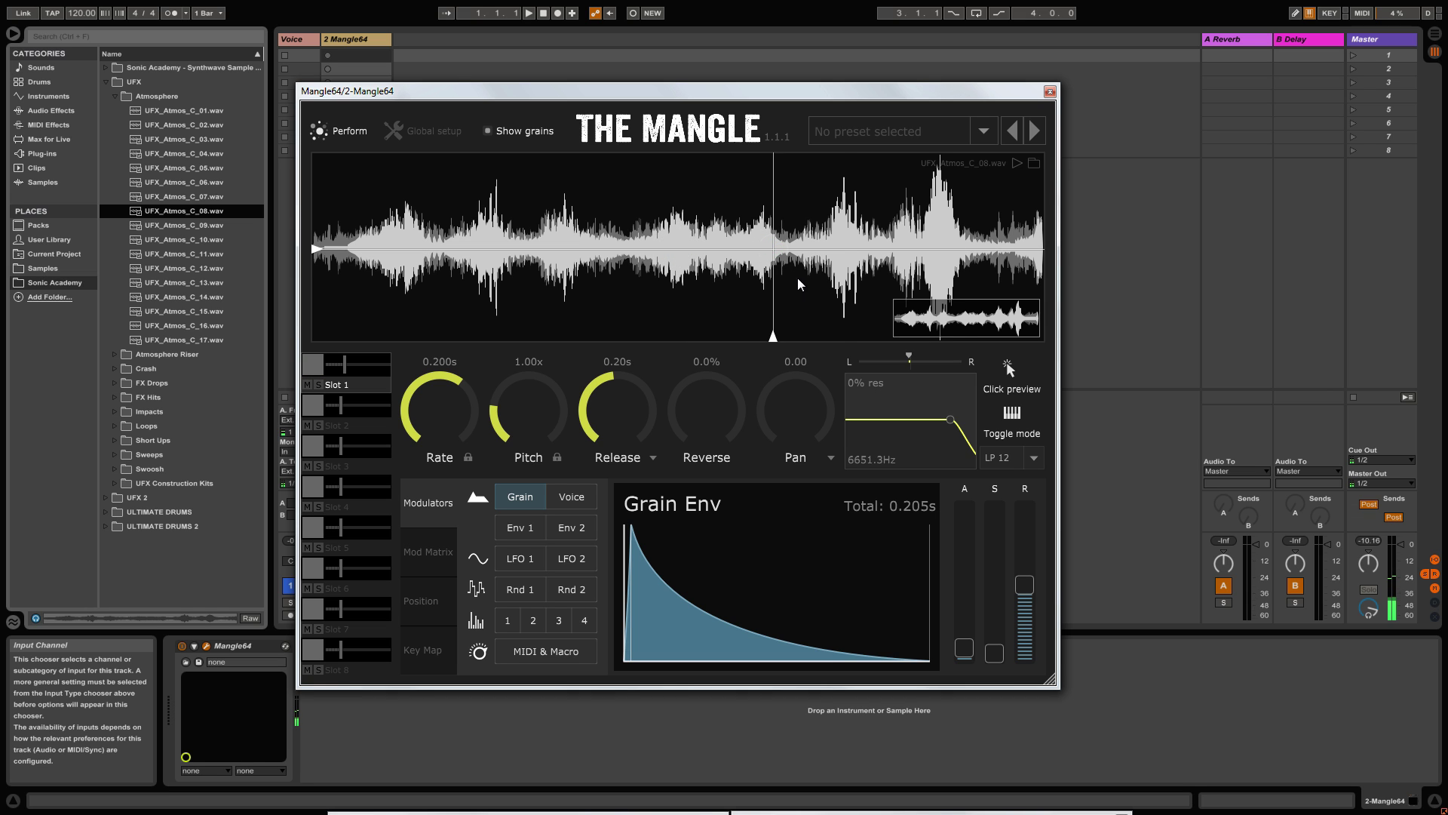
left_click(844, 246)
left_click(552, 239)
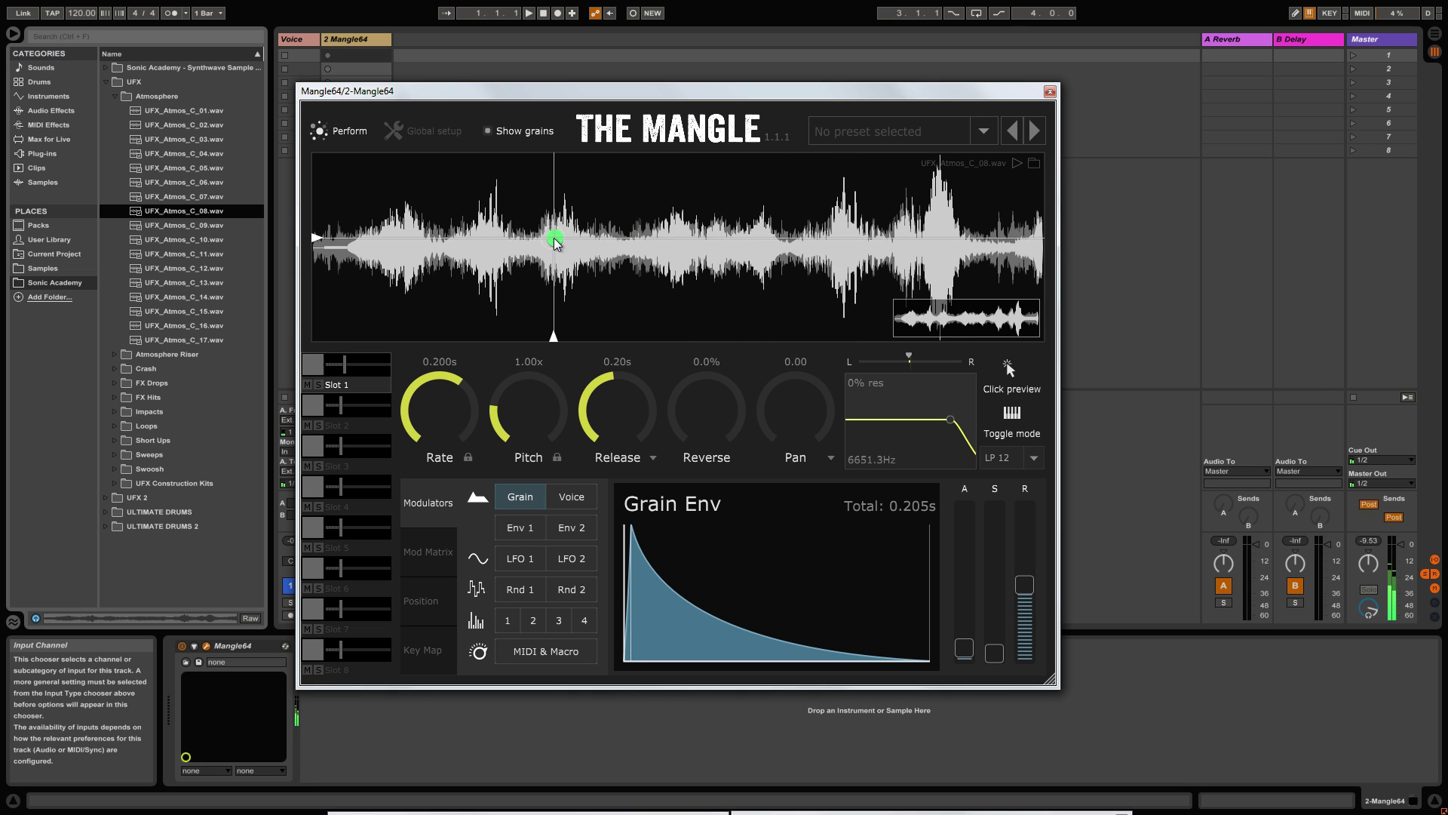
left_click(554, 251)
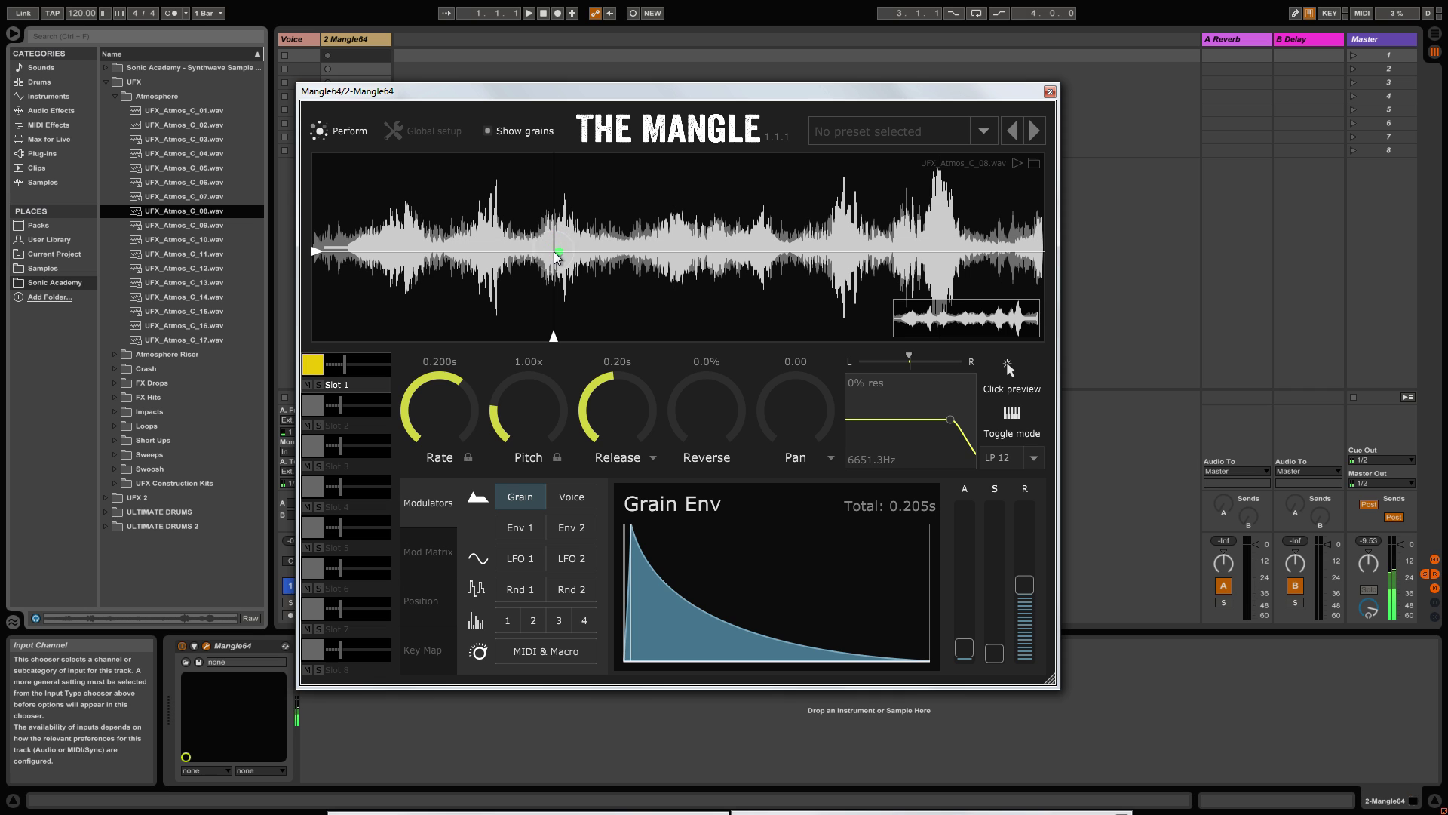
left_click(1013, 415)
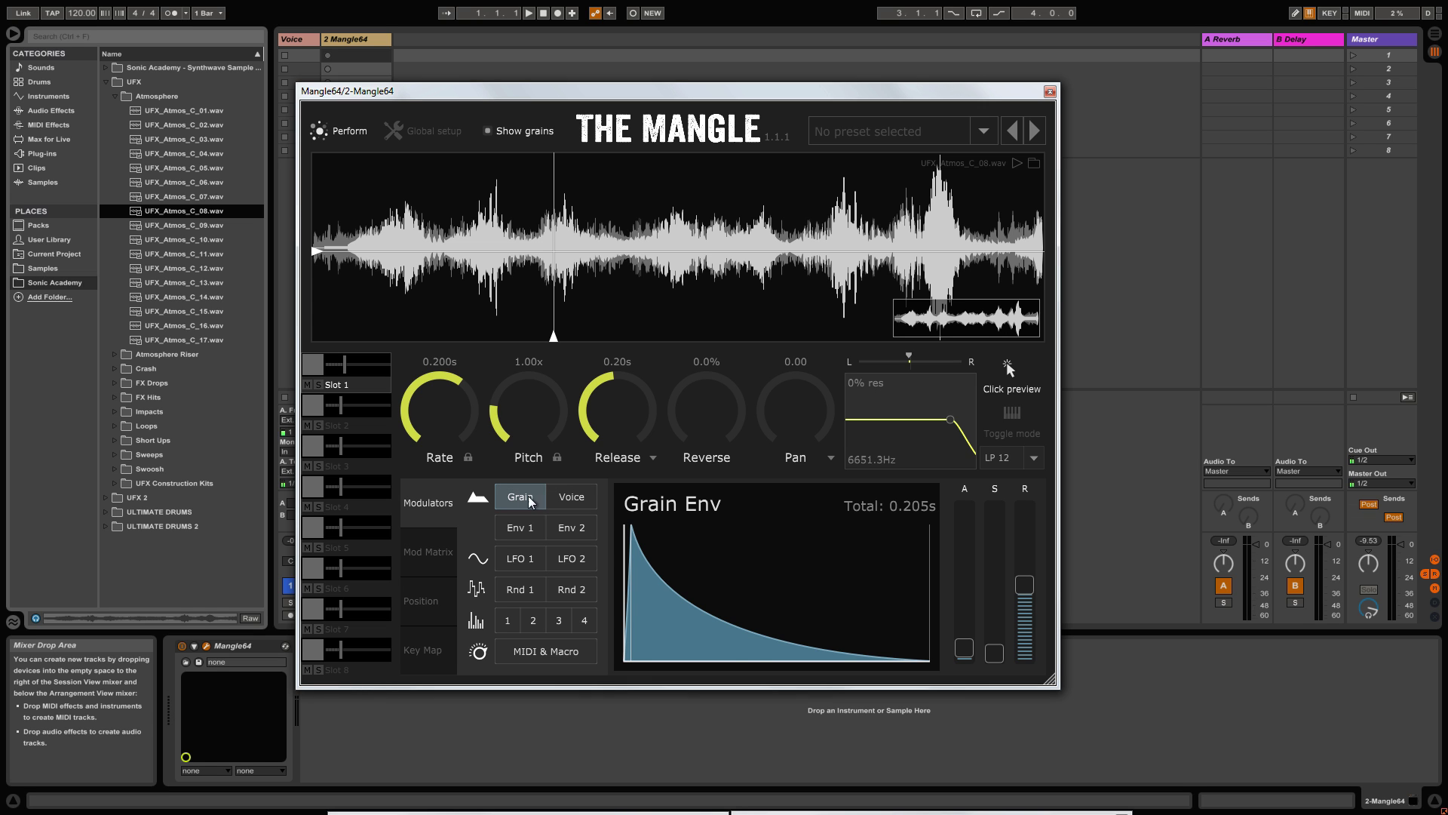
Step: Lengthen the grain envelope attack and sustain, auditioning grains from the sample's left part
left_click(571, 498)
left_click(522, 499)
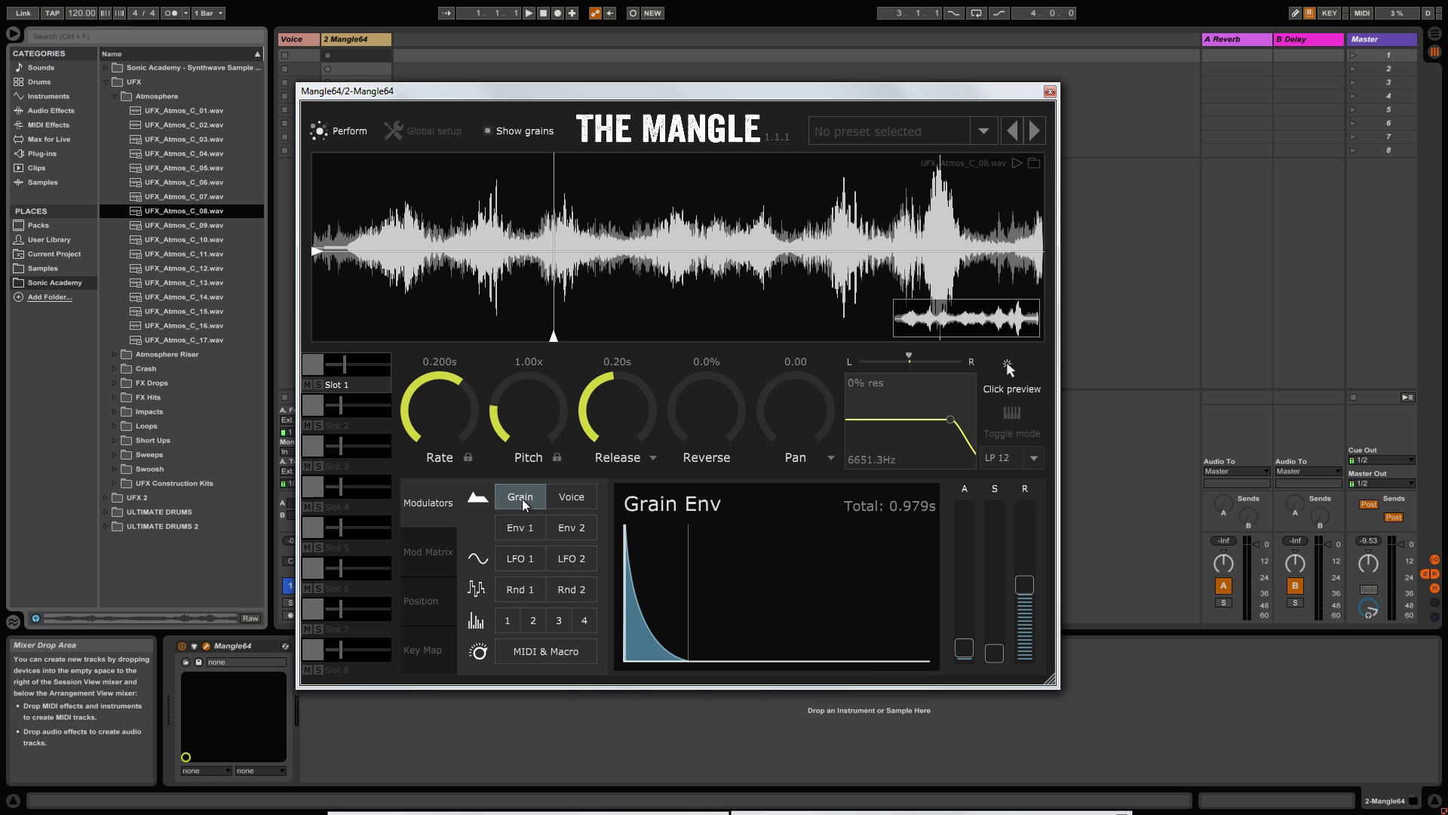
left_click(558, 243)
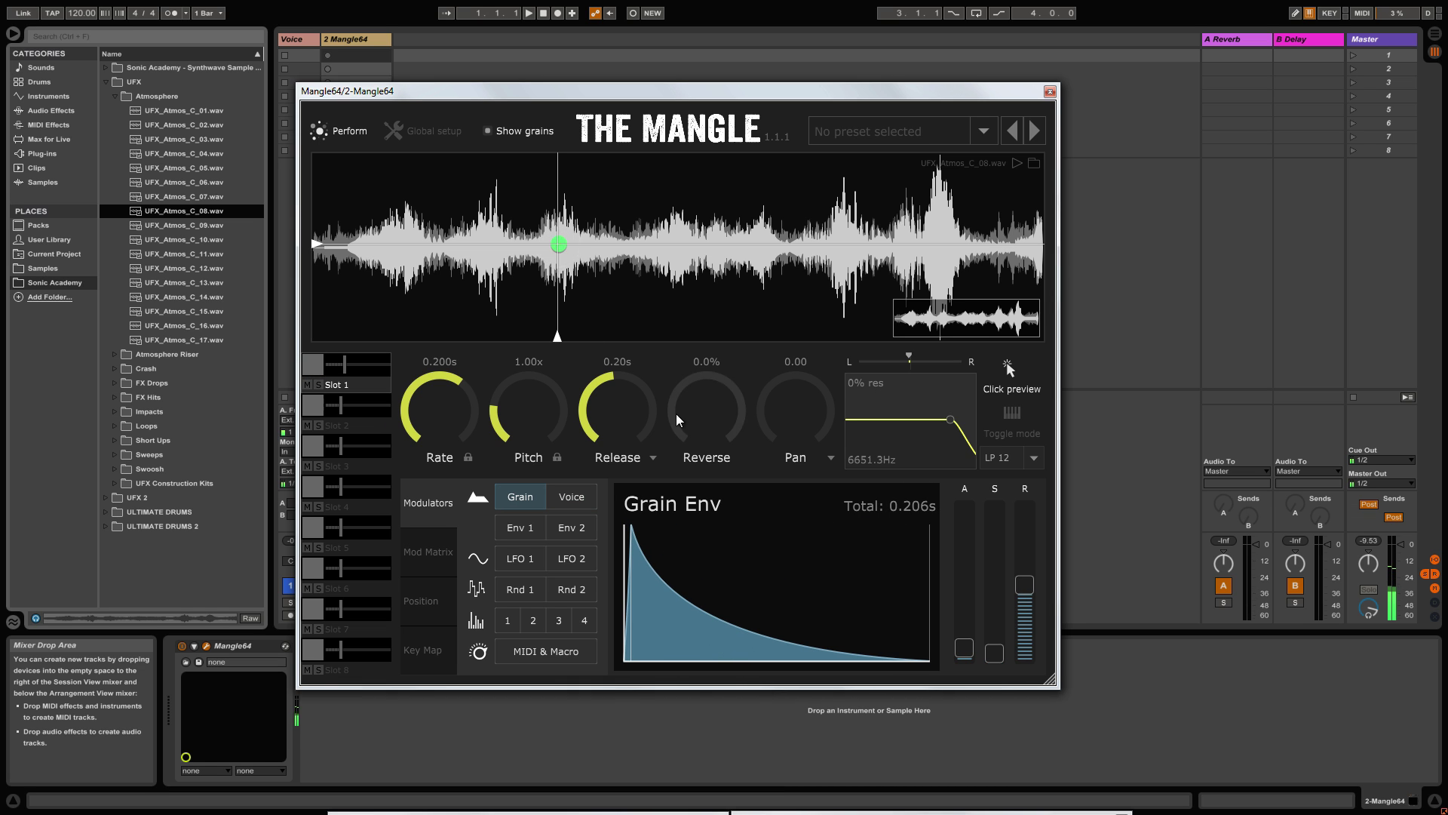
left_click_drag(963, 642, 972, 575)
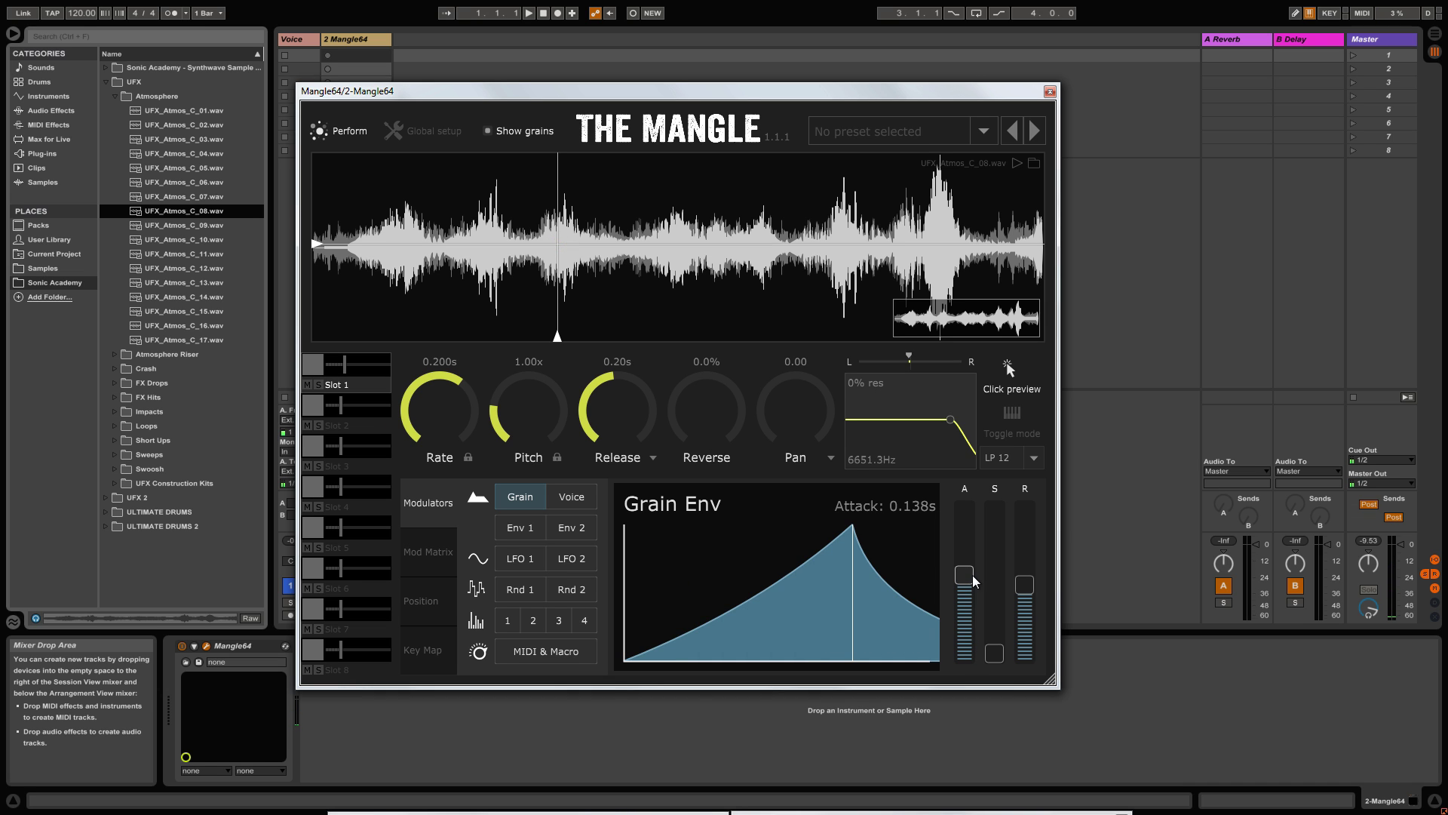
left_click_drag(990, 646, 1017, 570)
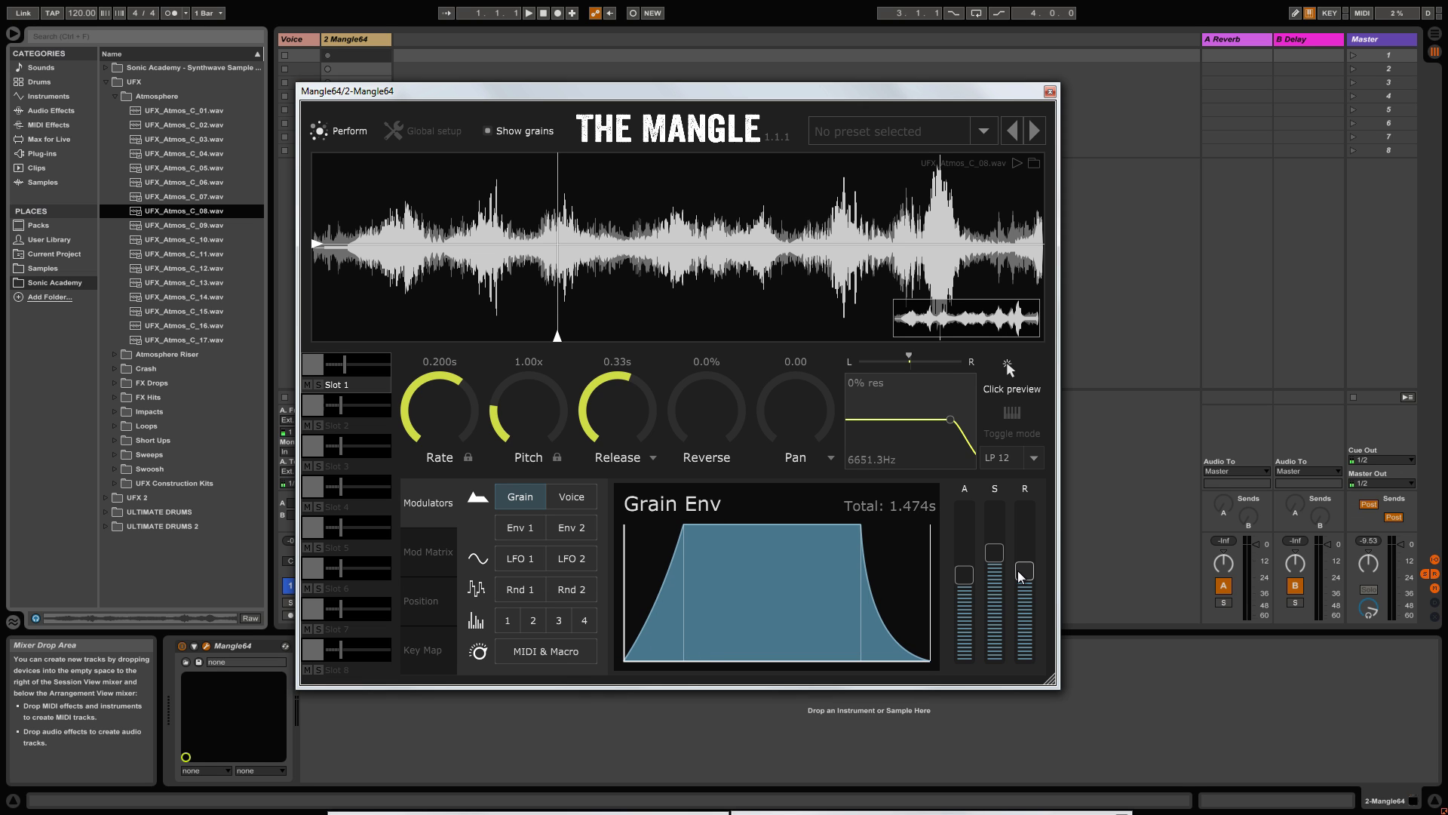
left_click(565, 246)
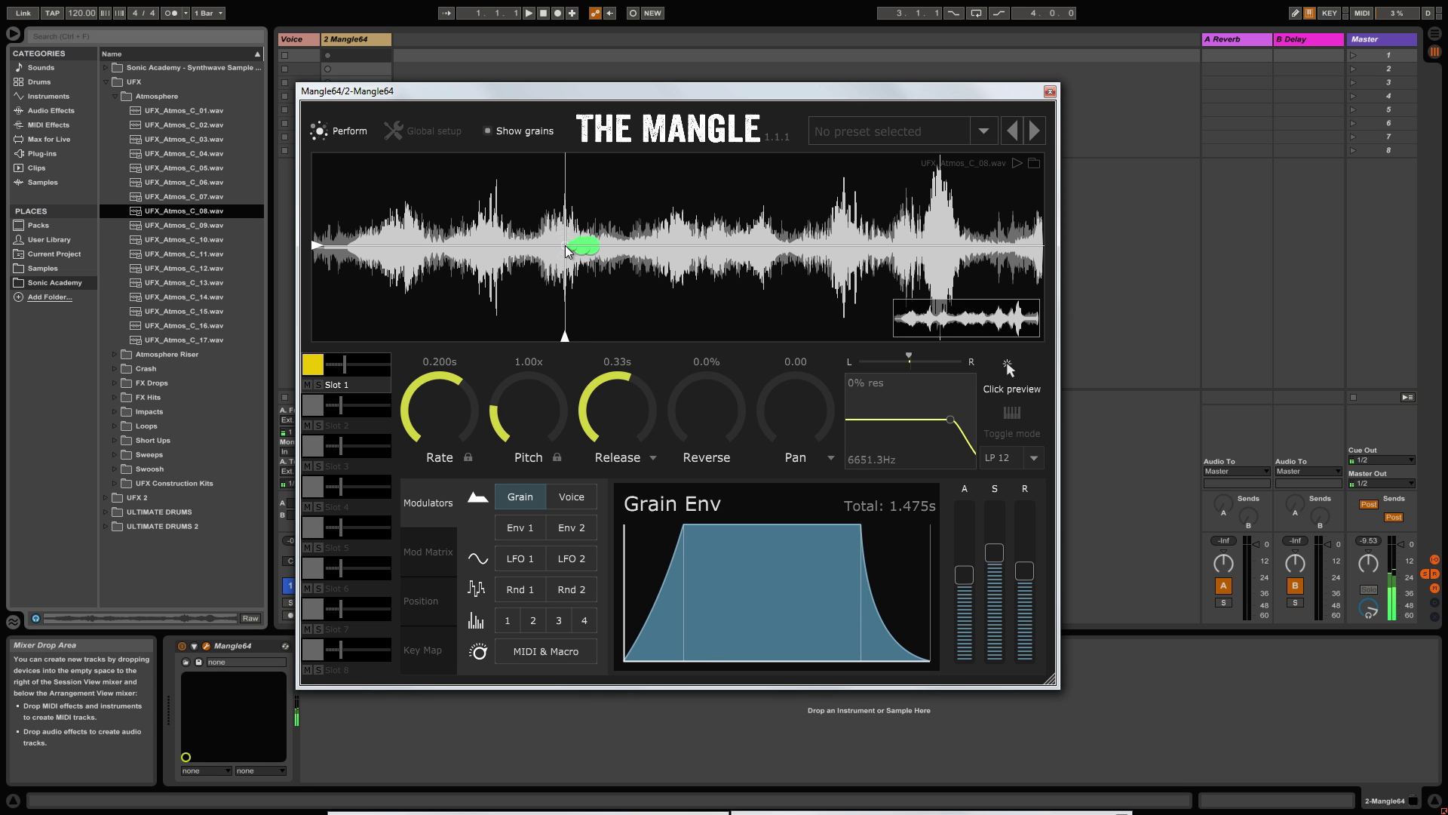
Step: Reshape grain attack and release, then pull both to zero while auditioning grains
left_click_drag(964, 575, 1020, 549)
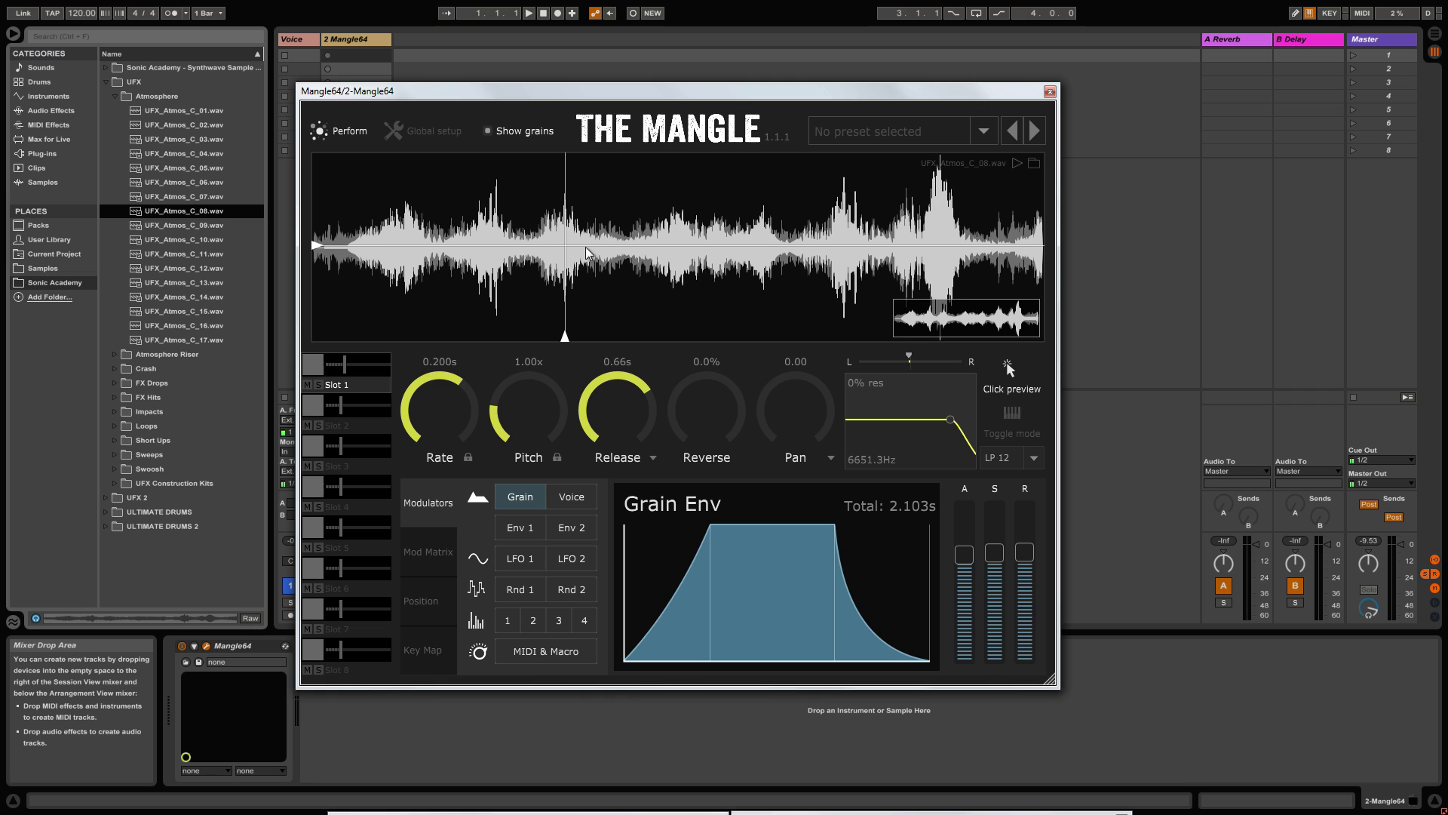
left_click(554, 252)
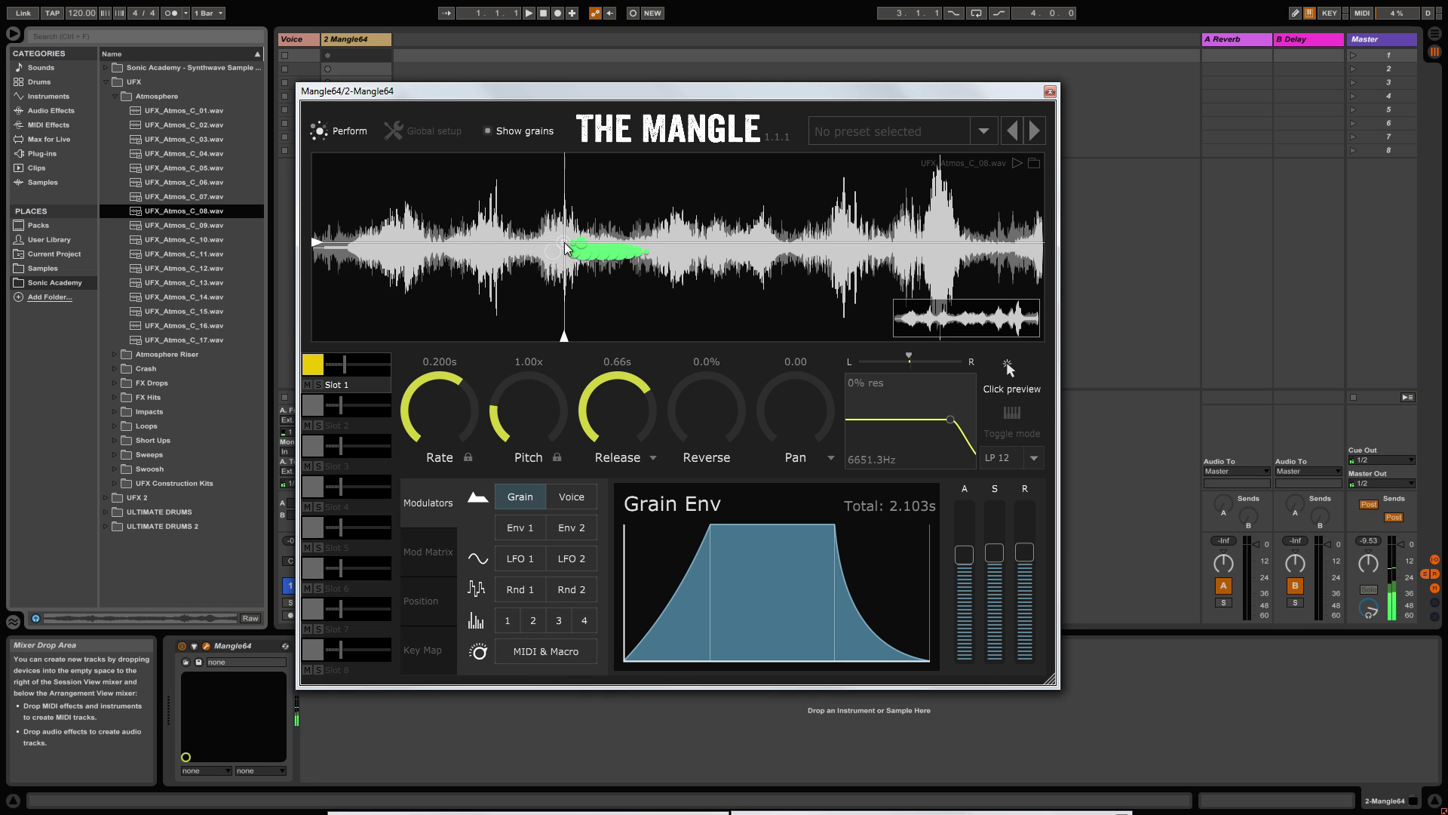
left_click(566, 242)
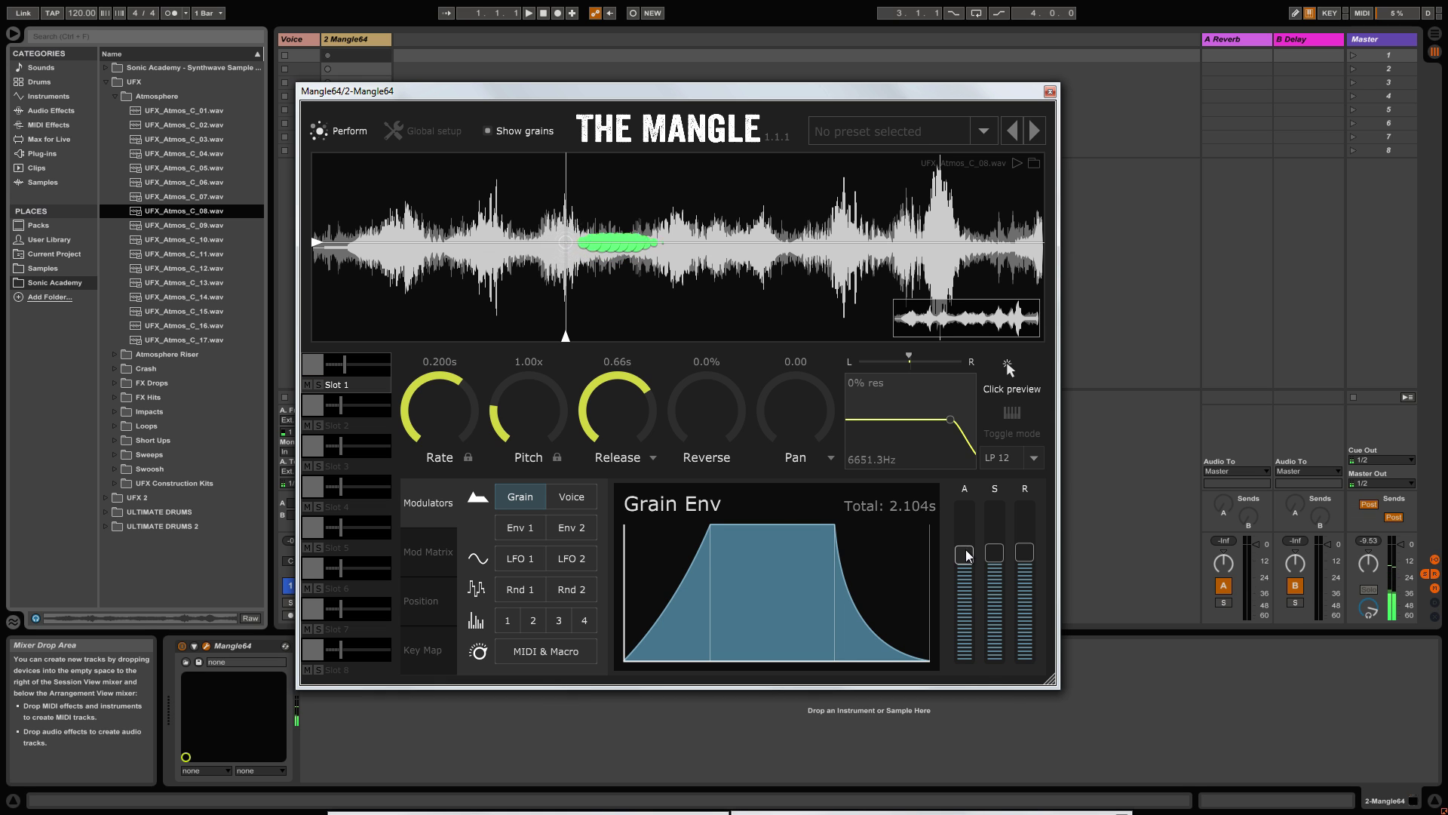
left_click_drag(965, 553, 966, 664)
left_click_drag(1026, 551, 1047, 686)
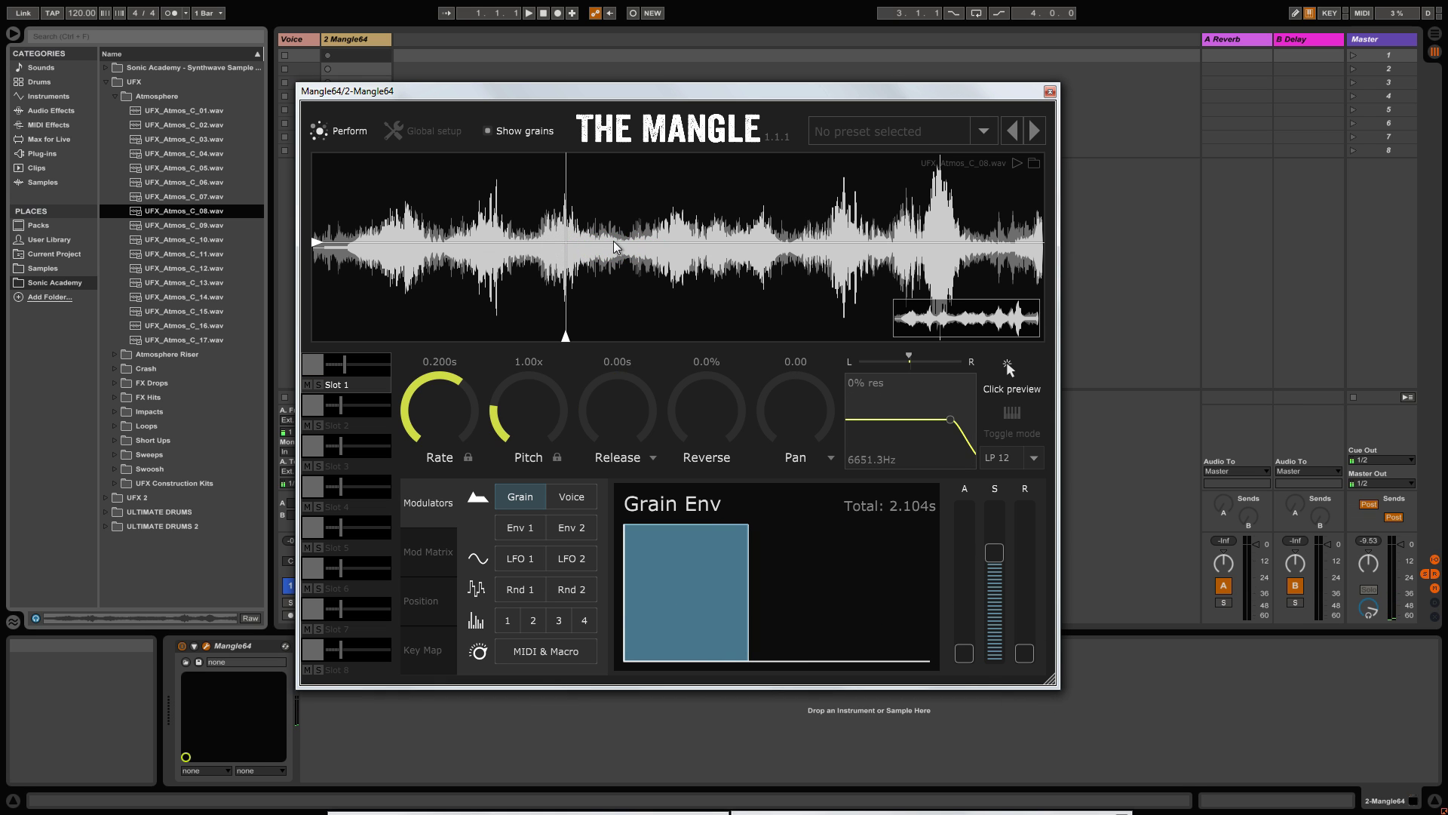
left_click(557, 243)
left_click(550, 261)
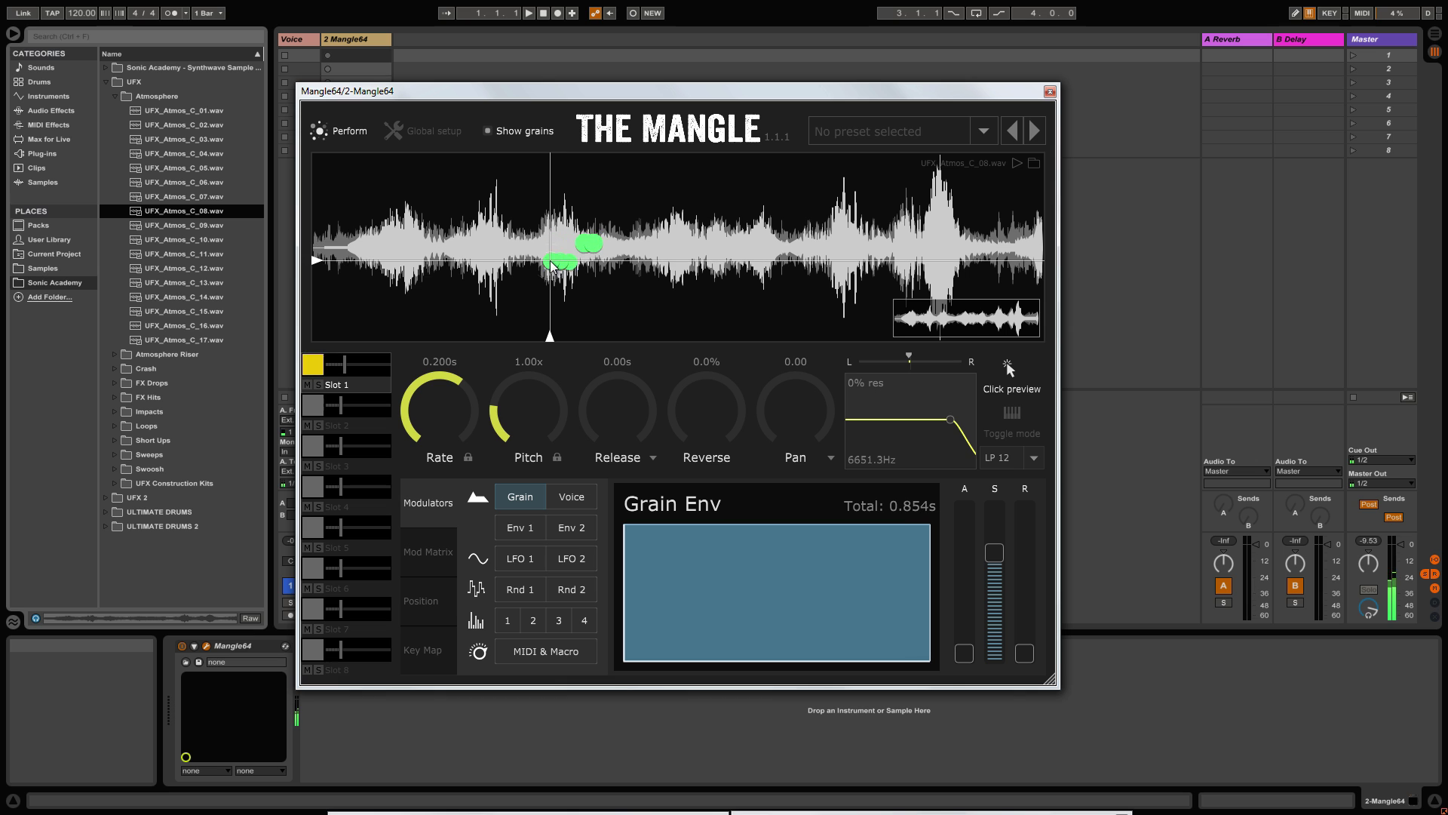
Step: Drop grain sustain, then raise attack, sustain and release into a rounded 0.694 s trapezoid
mouse_move(994, 553)
left_mouse_down()
mouse_move(995, 655)
mouse_move(991, 605)
left_mouse_up()
left_click(572, 280)
left_click_drag(573, 237, 557, 252)
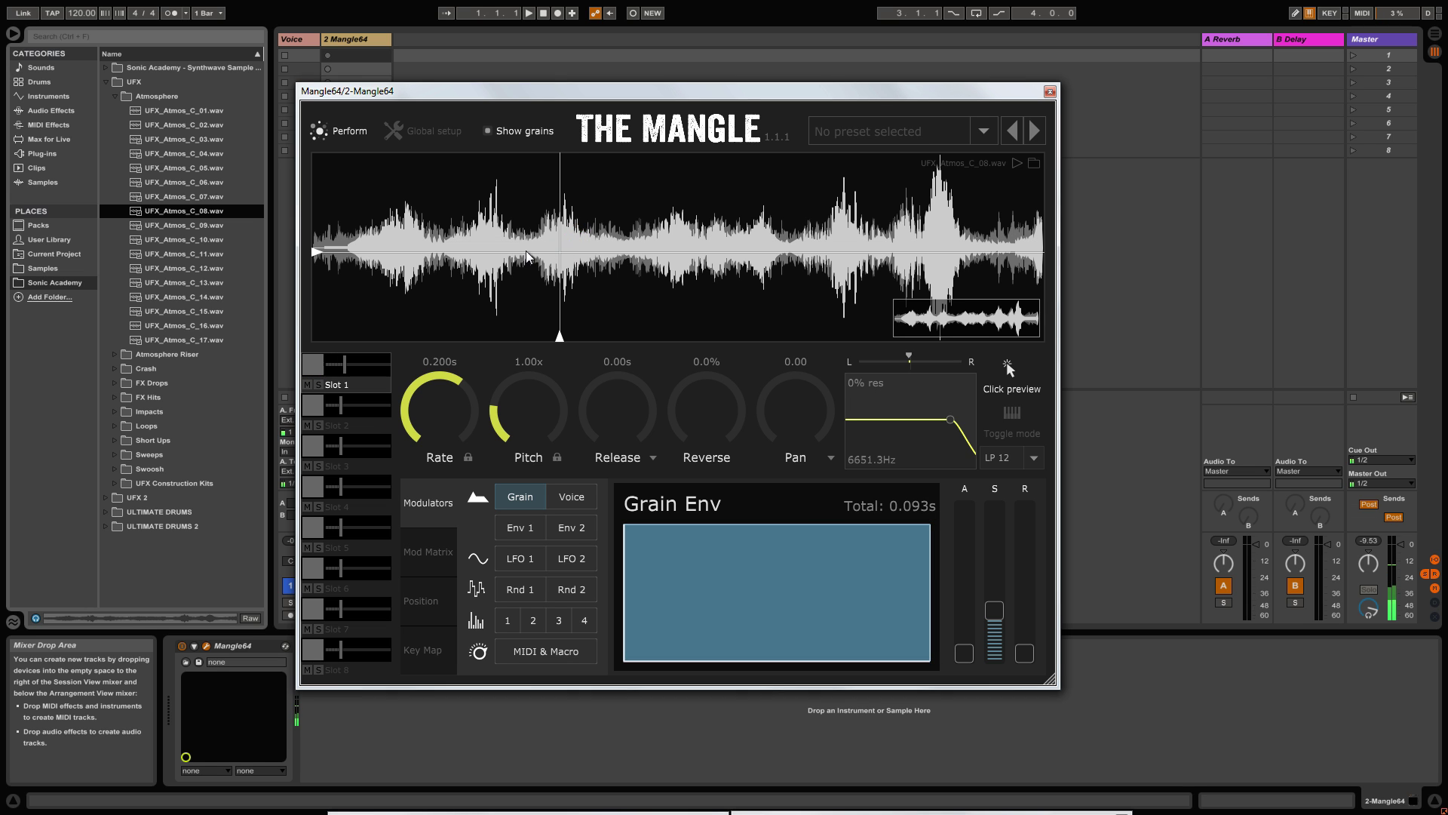
left_click(601, 245)
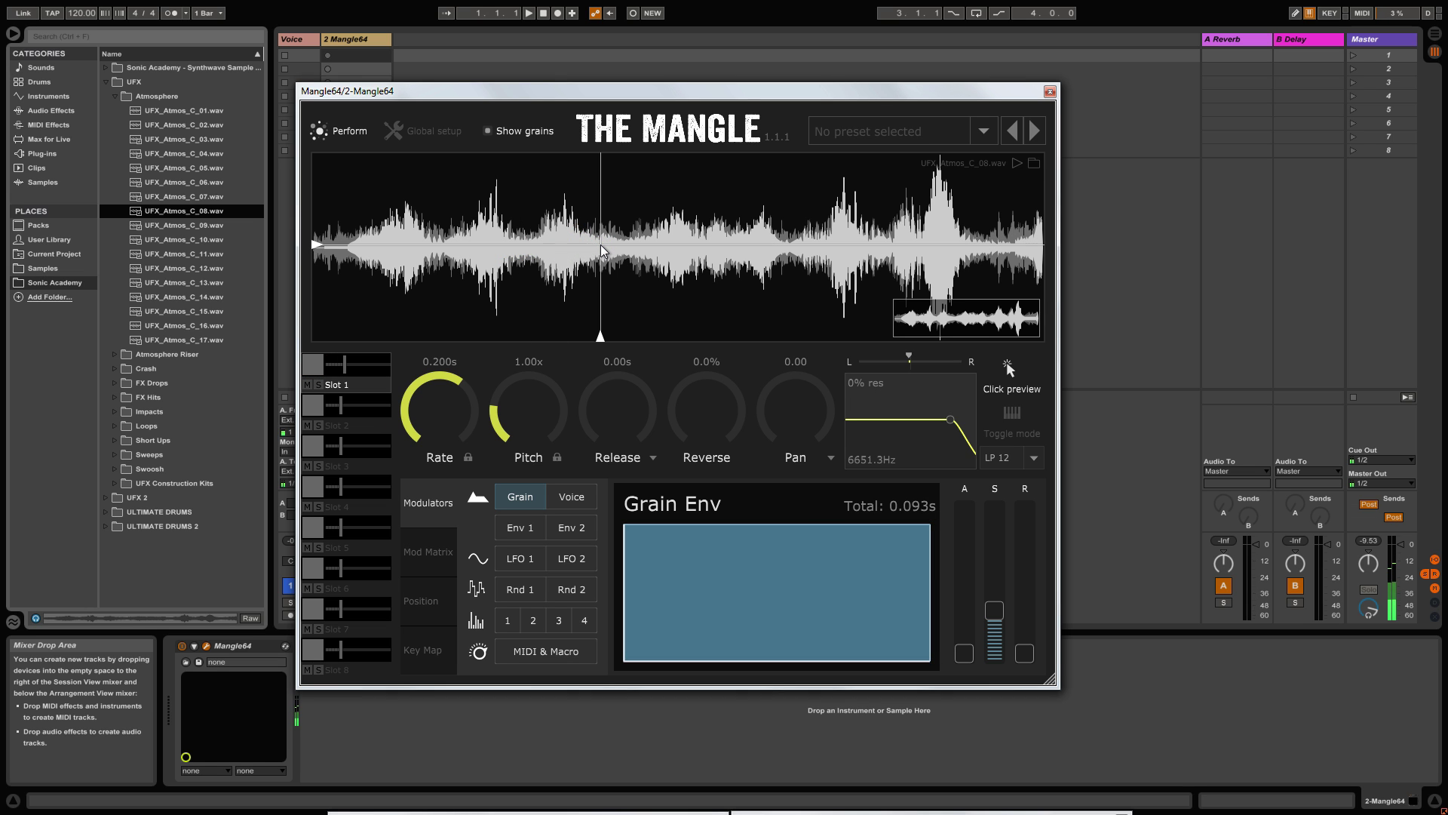
left_click_drag(967, 636, 994, 568)
left_click_drag(1024, 652, 1023, 595)
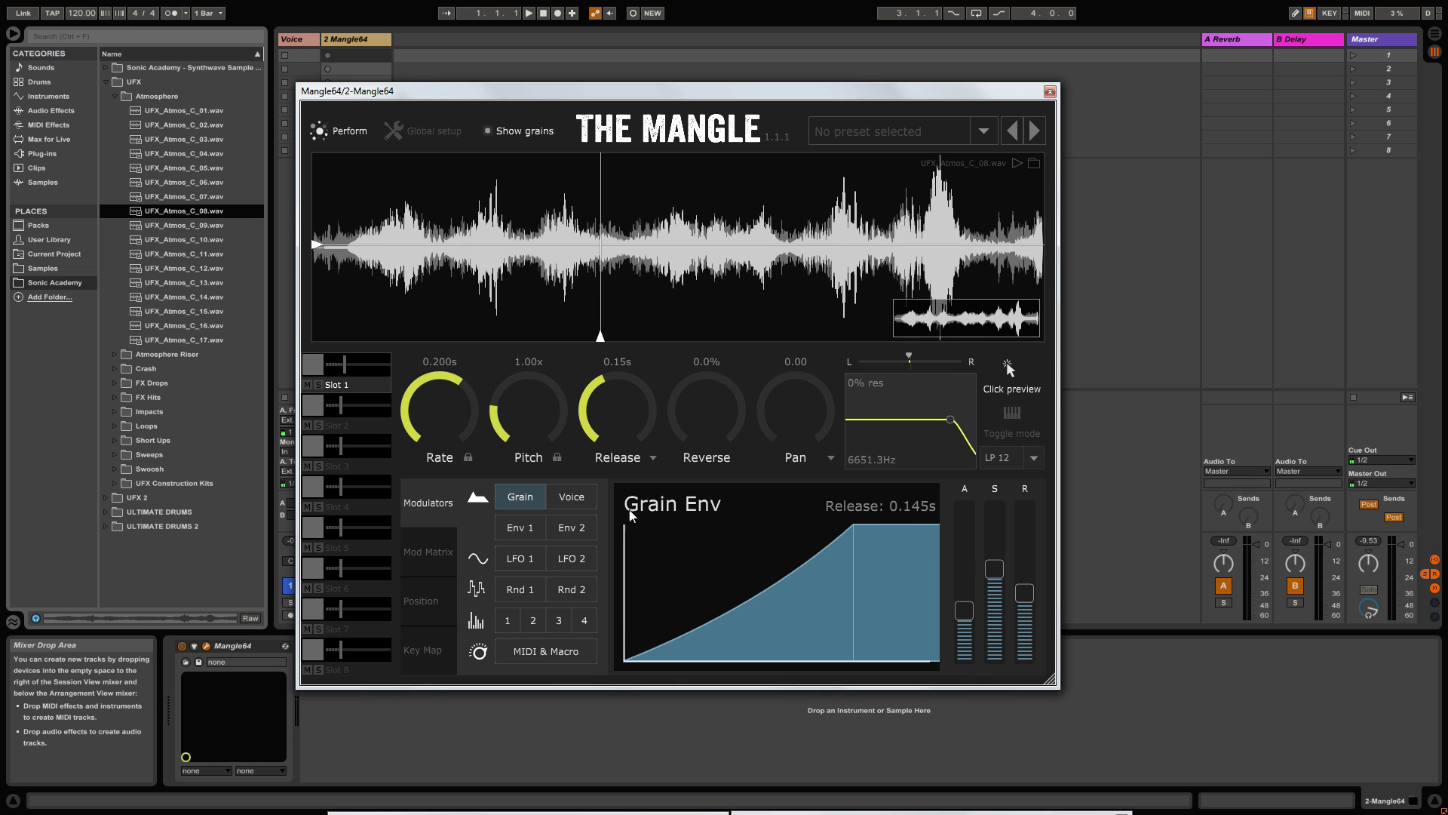
left_click(573, 497)
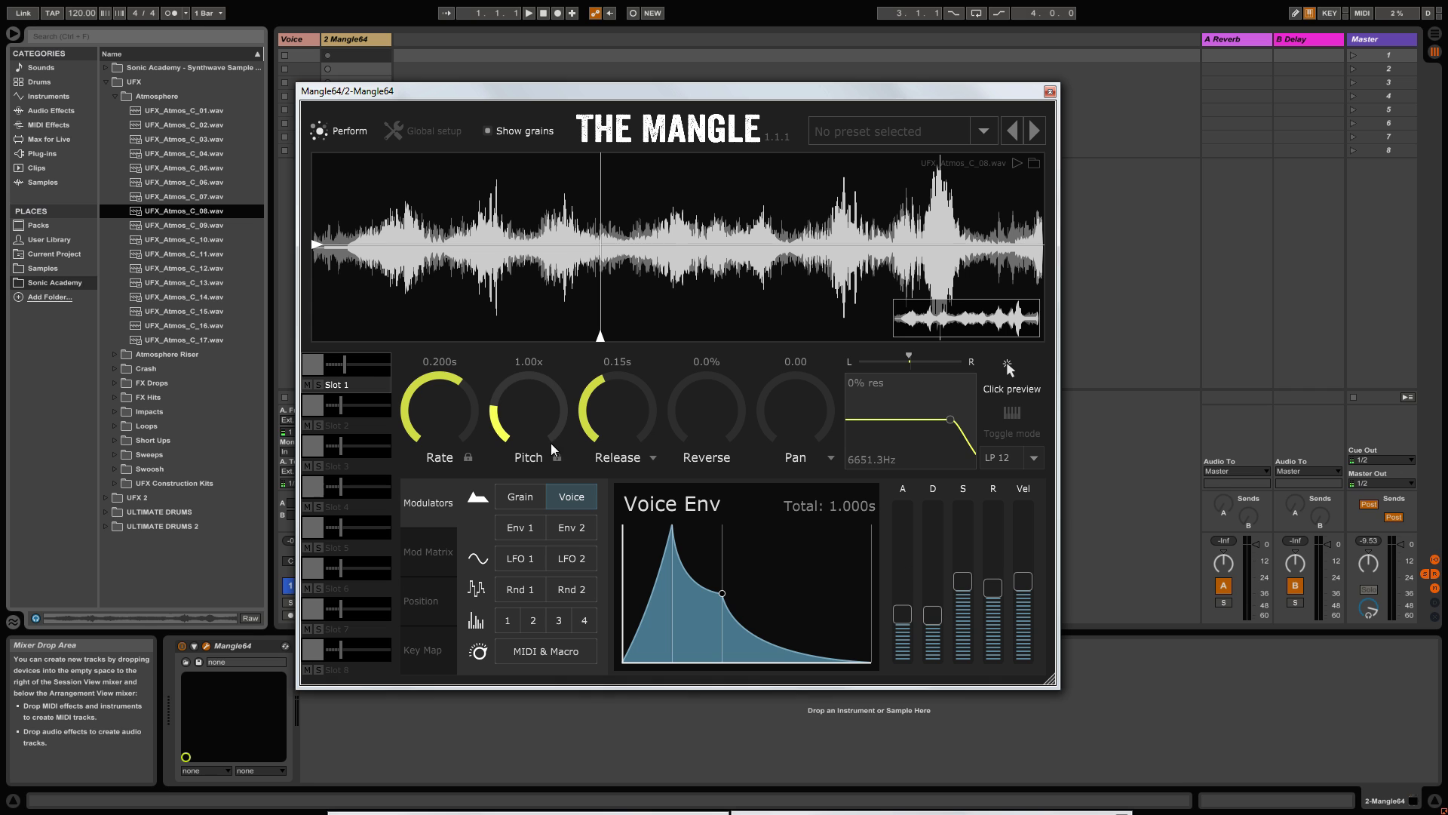
Step: Switch the modulator view from the voice envelope to Env 1
left_click(516, 532)
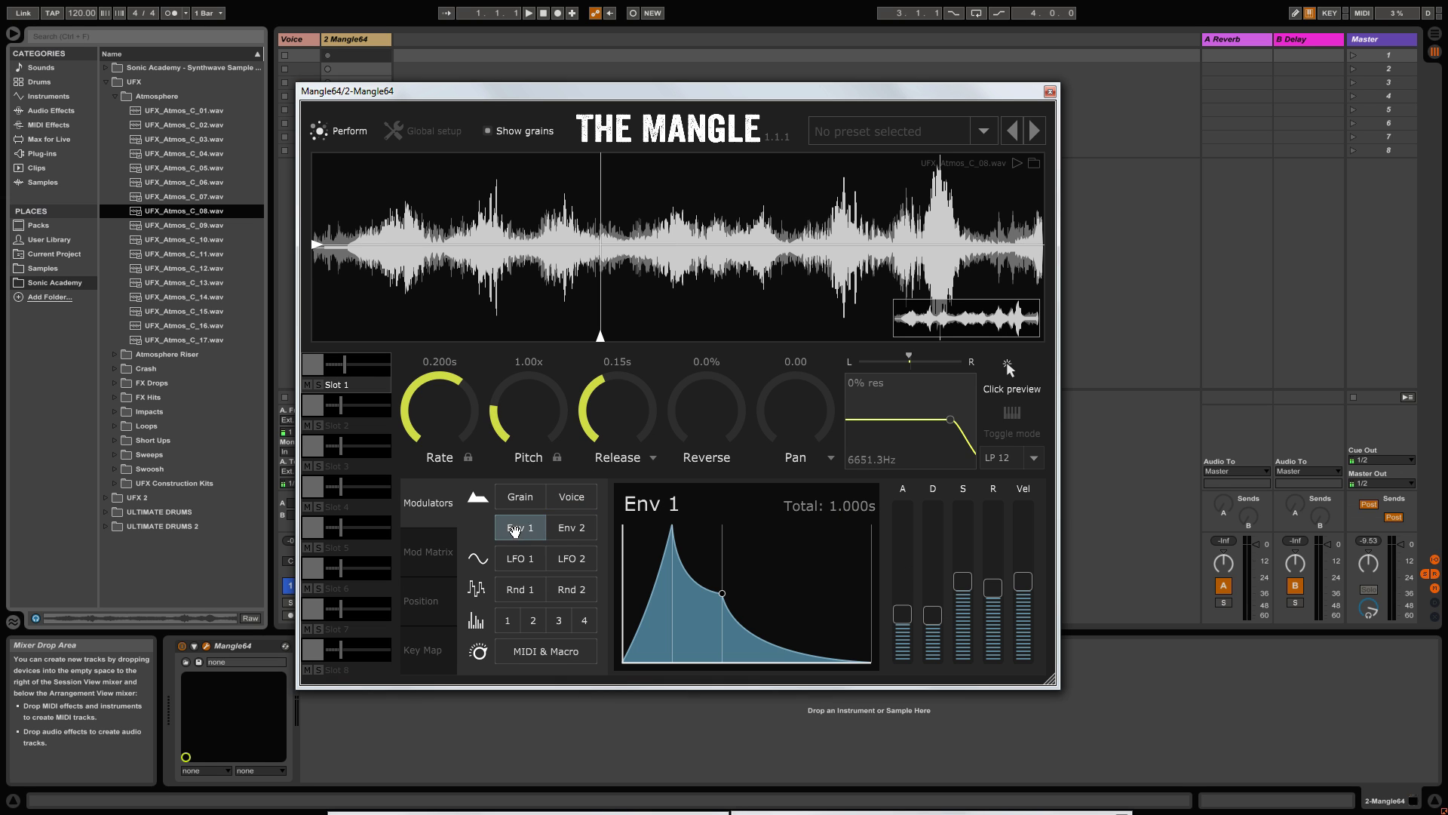
Step: Browse the Env 2, LFO 1 and LFO 2 modulators, ending on Rnd 1
left_click(577, 530)
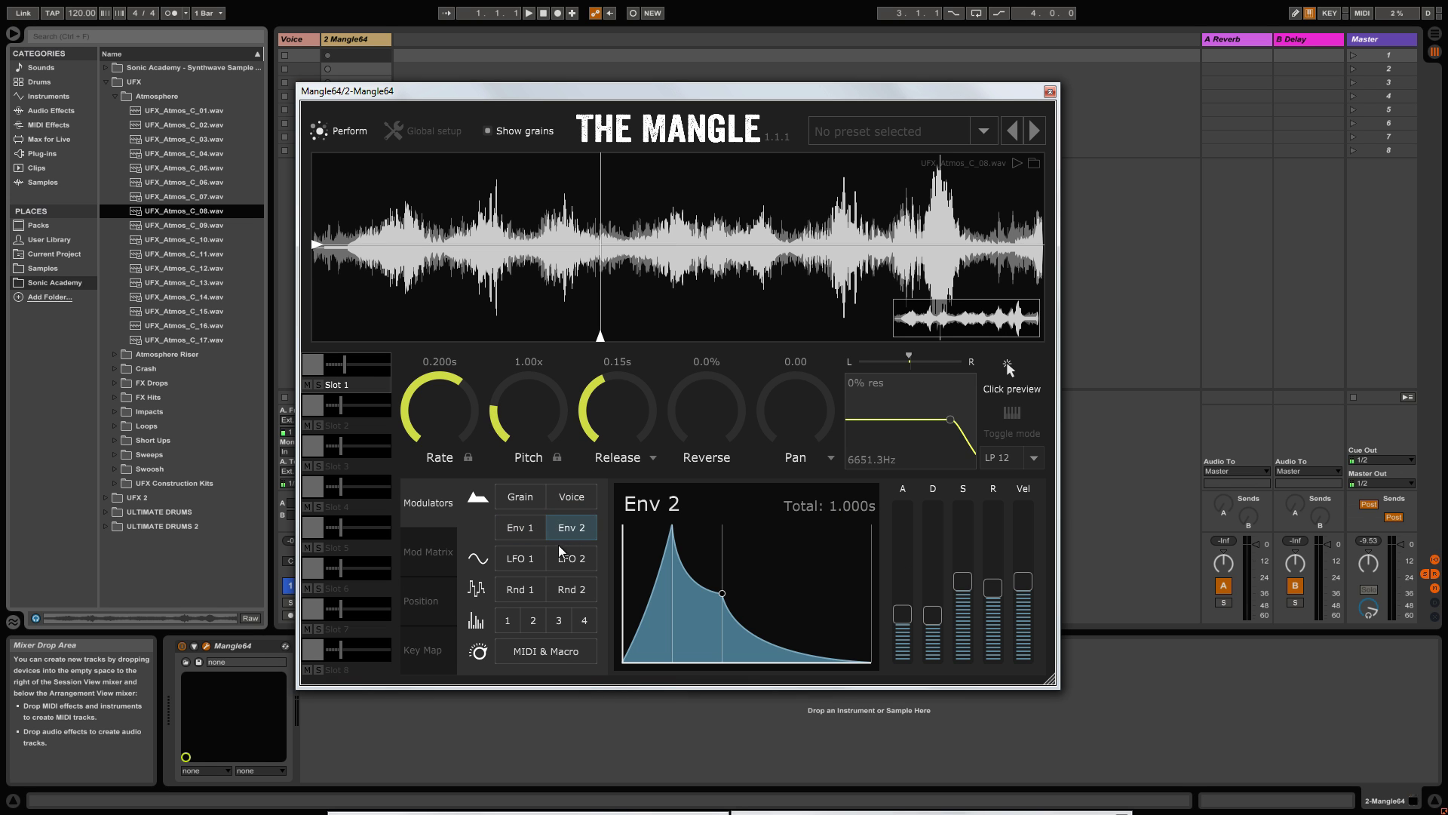
left_click(520, 558)
left_click(575, 564)
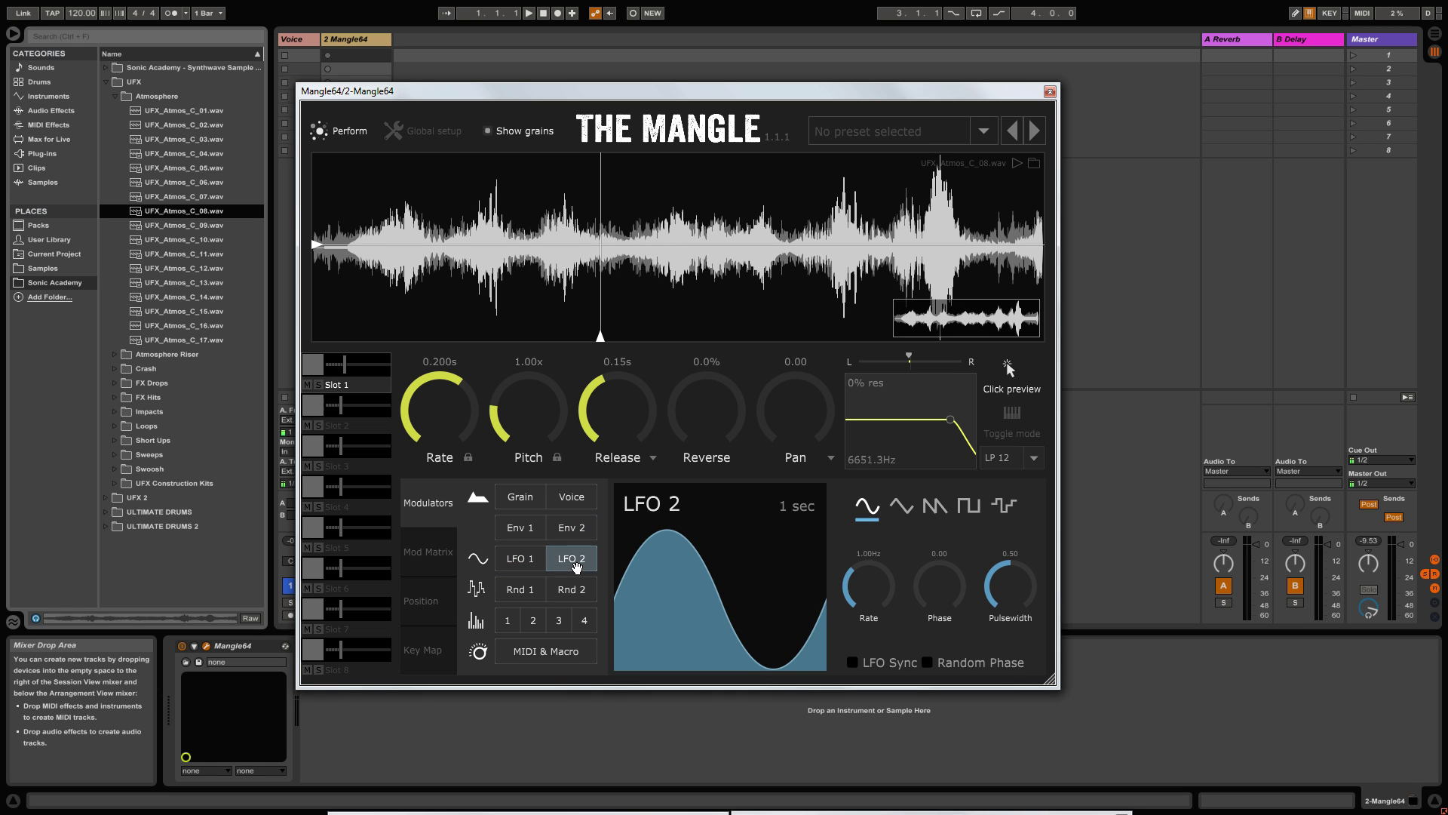
left_click(521, 562)
left_click(574, 562)
left_click(523, 567)
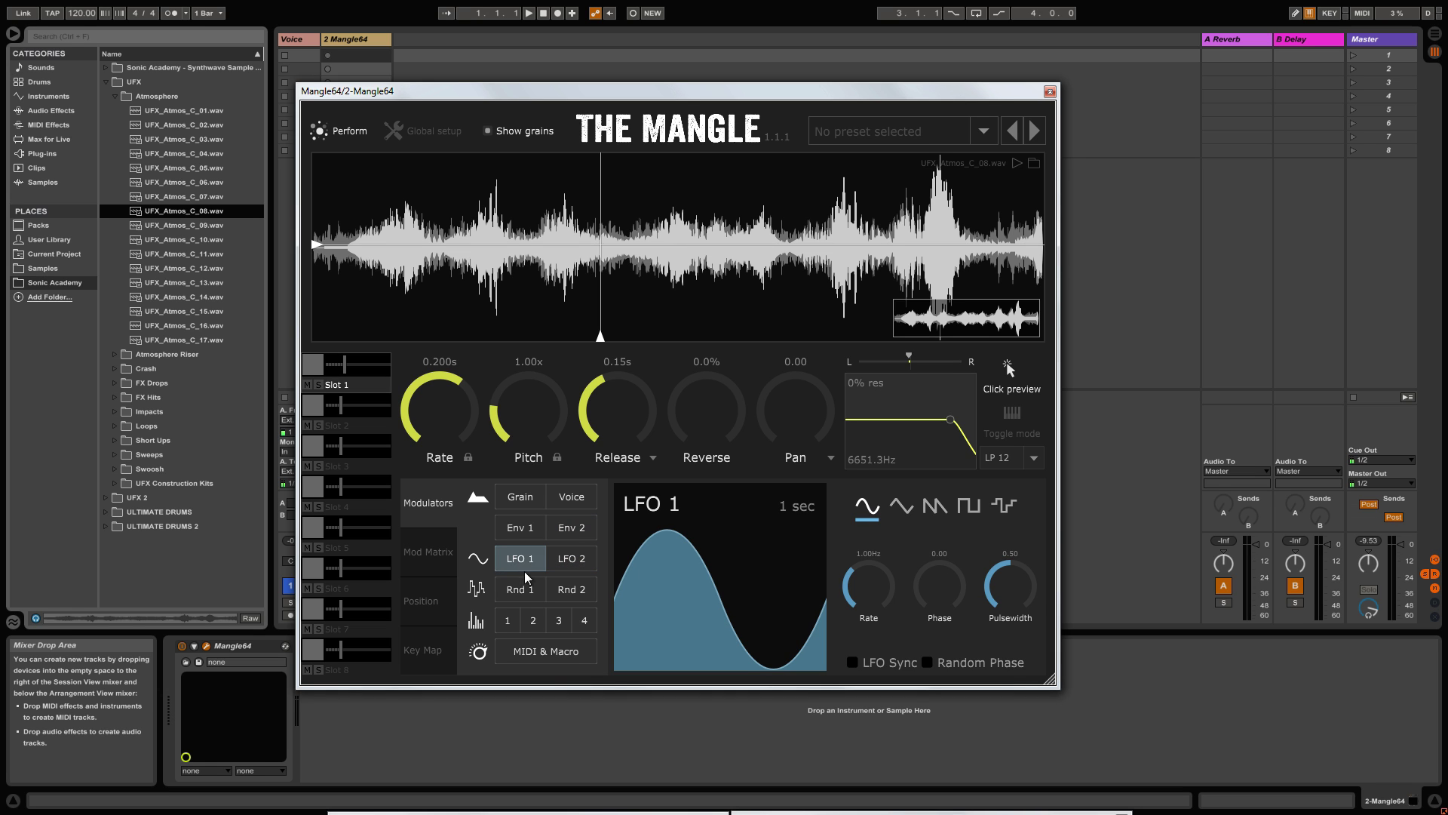
left_click(522, 590)
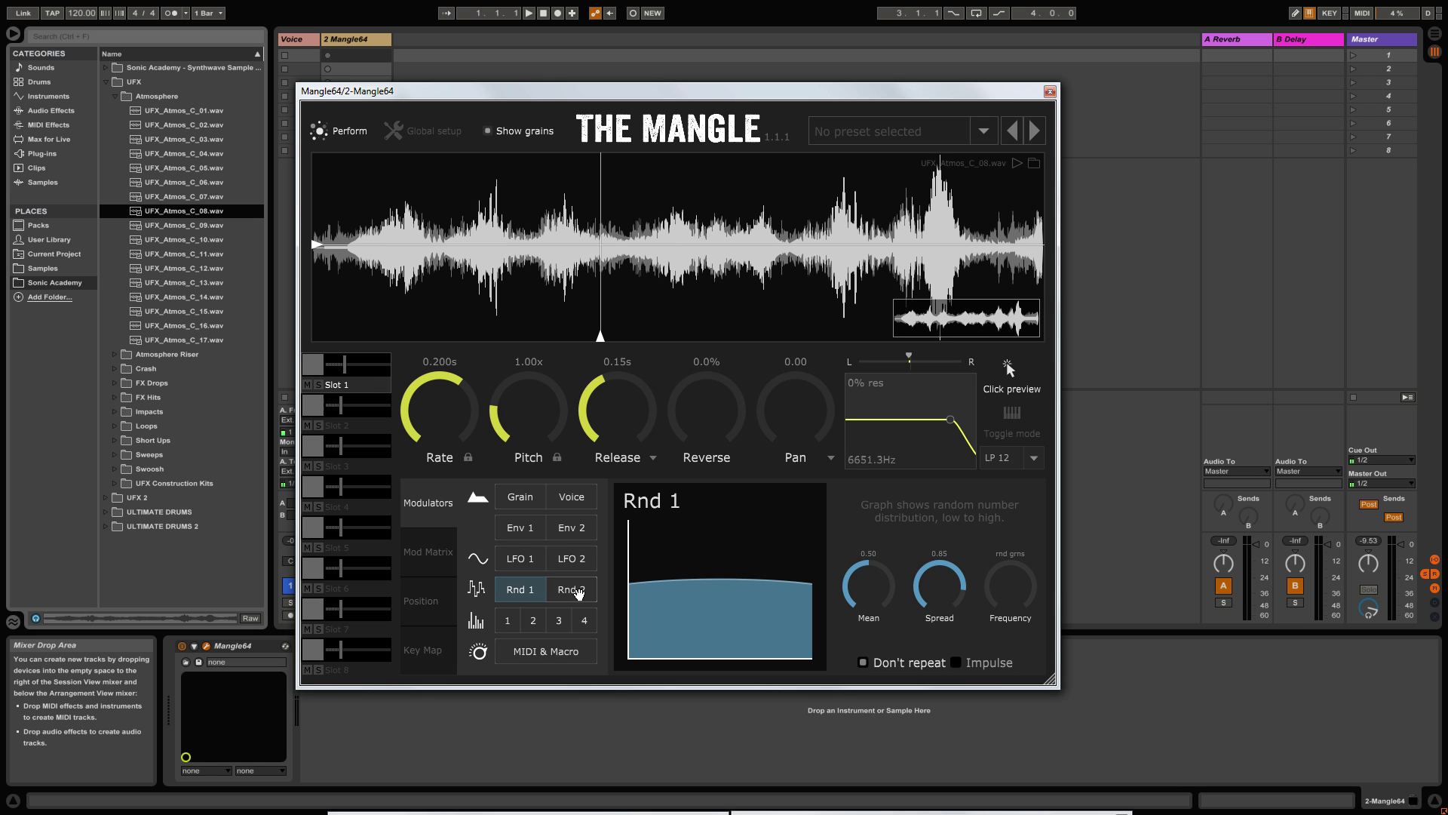
Step: Set Rnd 1 to Mean 0.55, Spread 0.44 and 6-grain frequency, then view step sequencer 1
left_click_drag(862, 592, 920, 665)
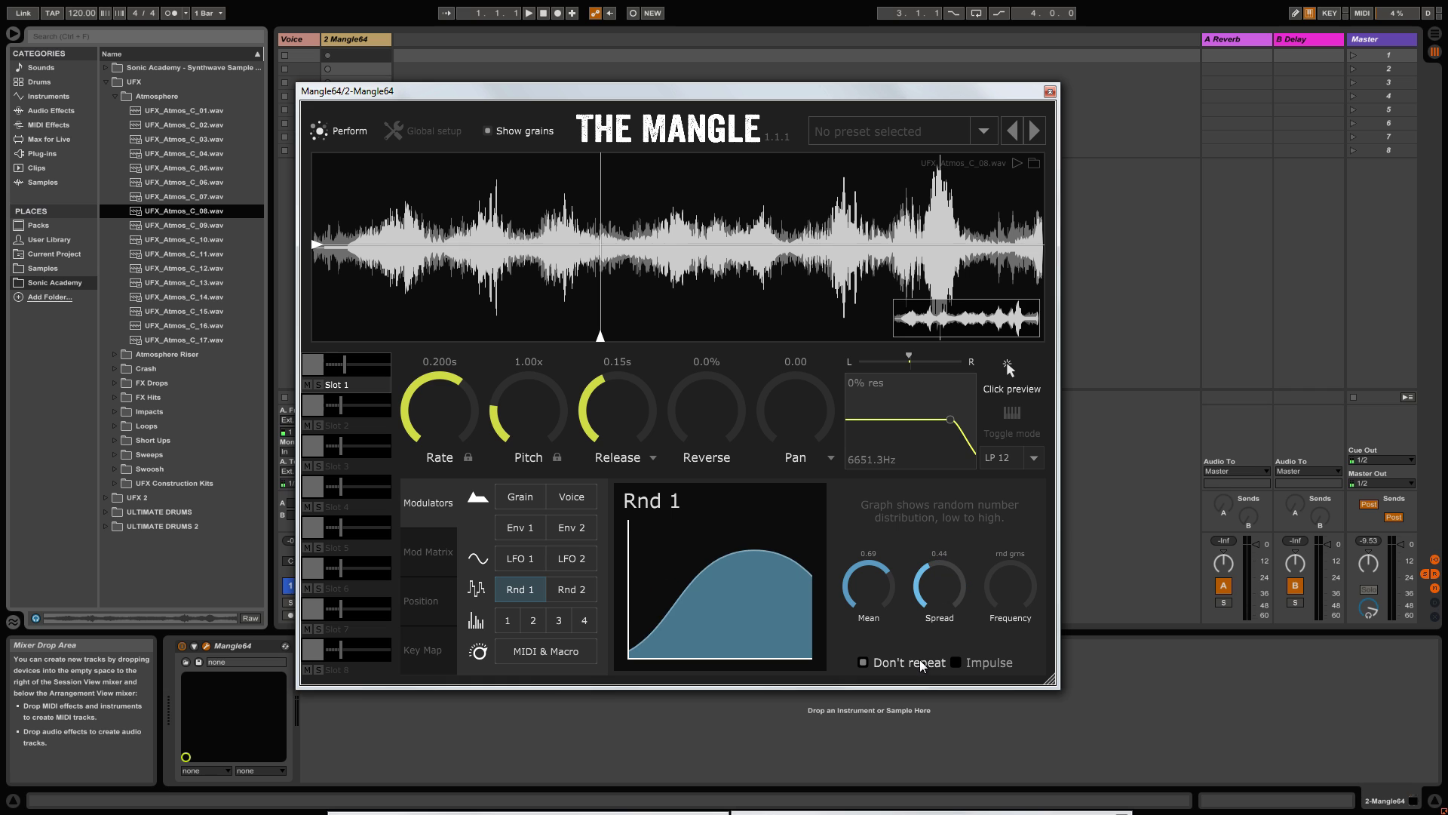
mouse_move(845, 592)
left_mouse_down()
mouse_move(853, 629)
mouse_move(852, 600)
mouse_move(871, 596)
left_mouse_up()
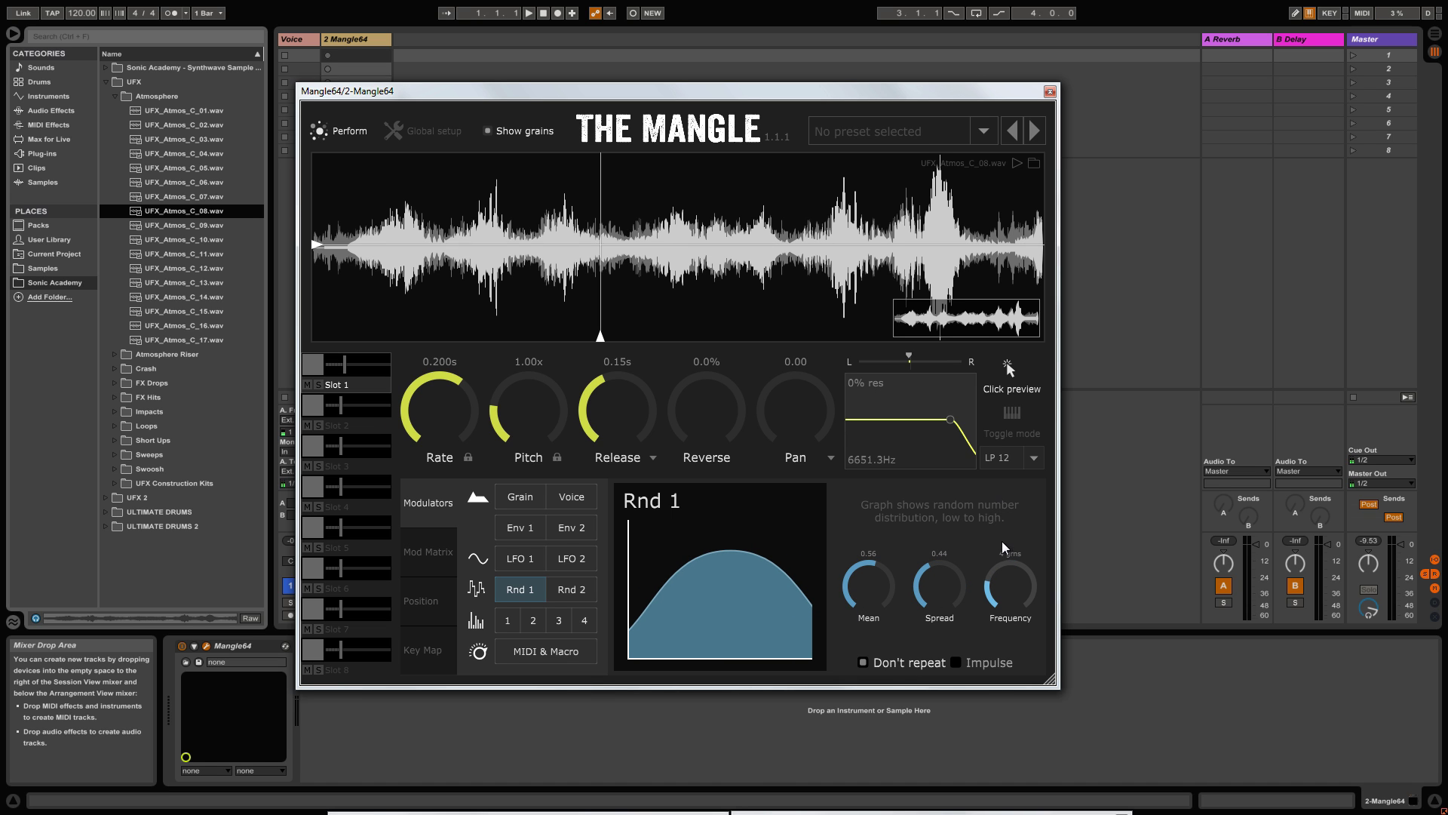
left_click_drag(1004, 562, 1004, 596)
left_click(566, 591)
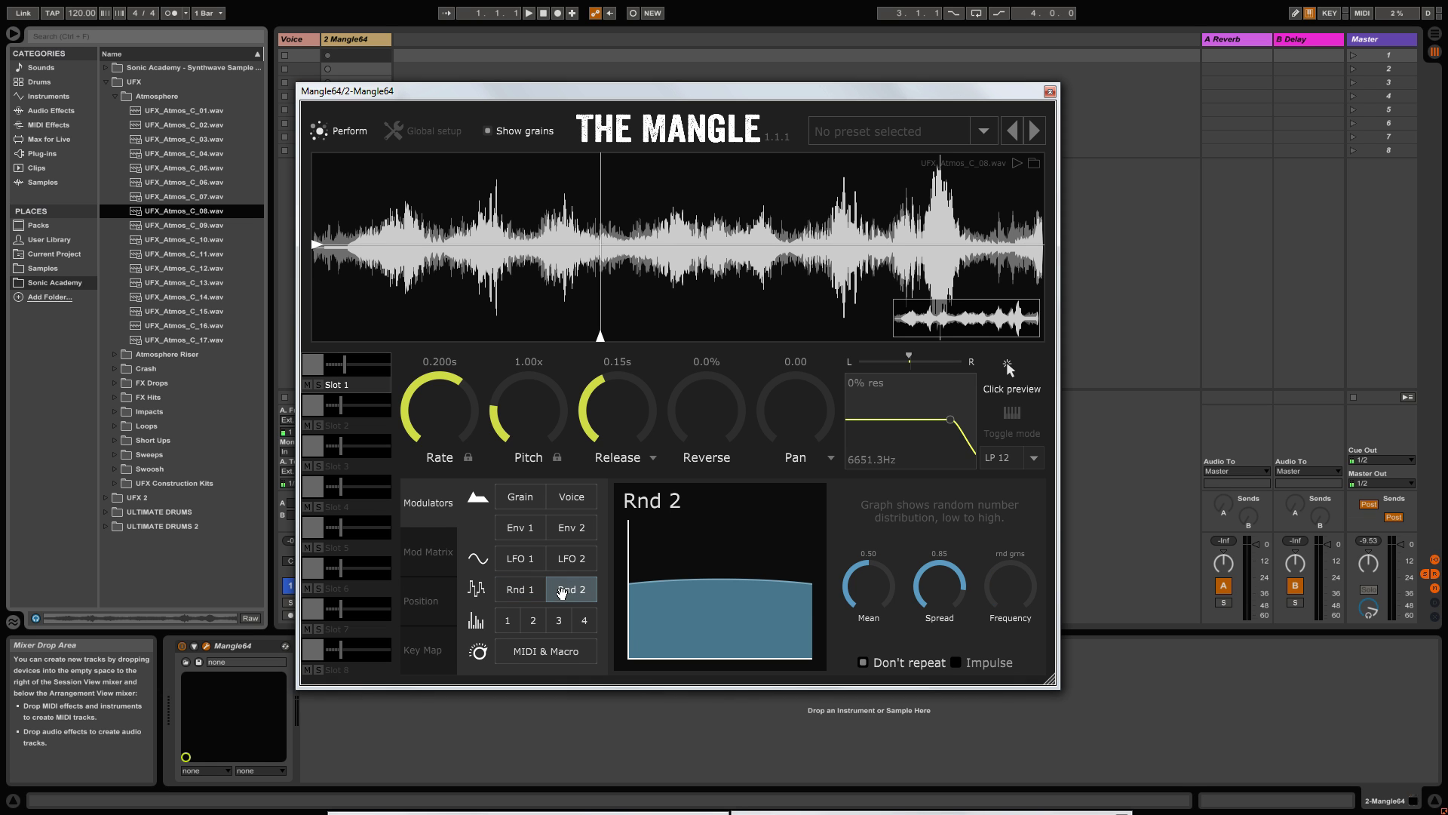
left_click(506, 622)
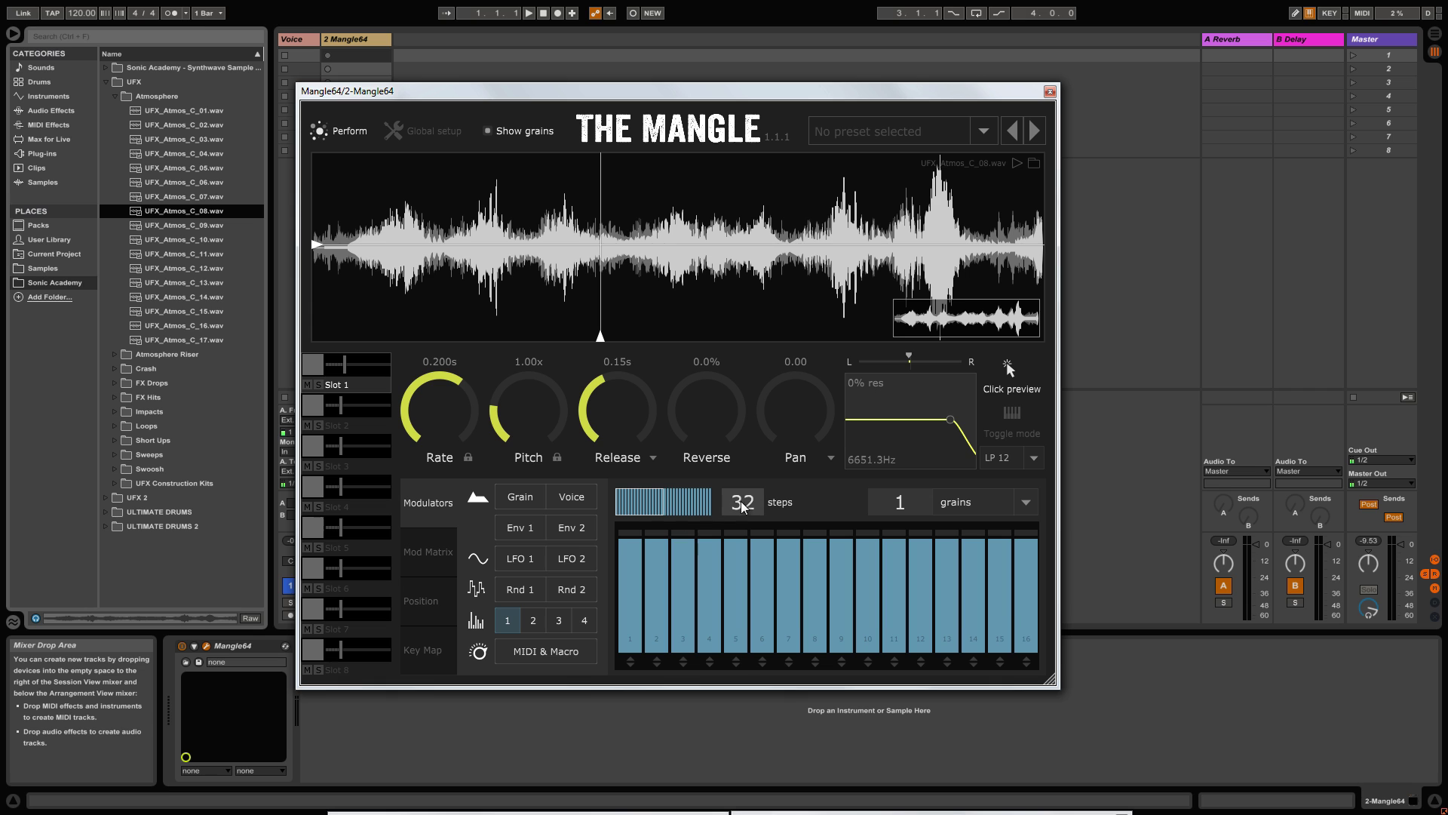
Step: Reduce step sequencer 1 to 4 steps and draw each step at a different height
left_click_drag(743, 502, 703, 750)
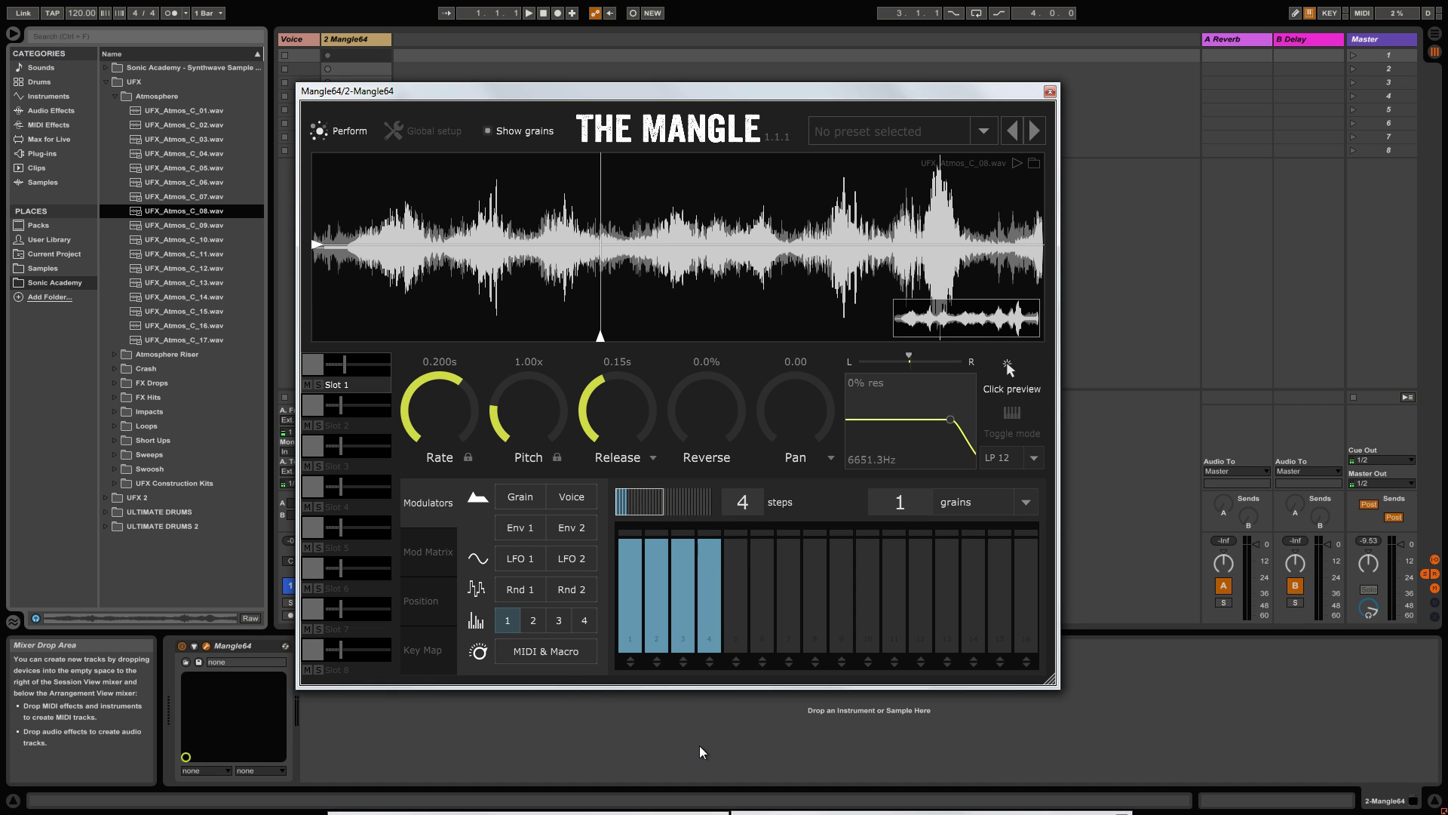
left_click(631, 619)
left_click(657, 571)
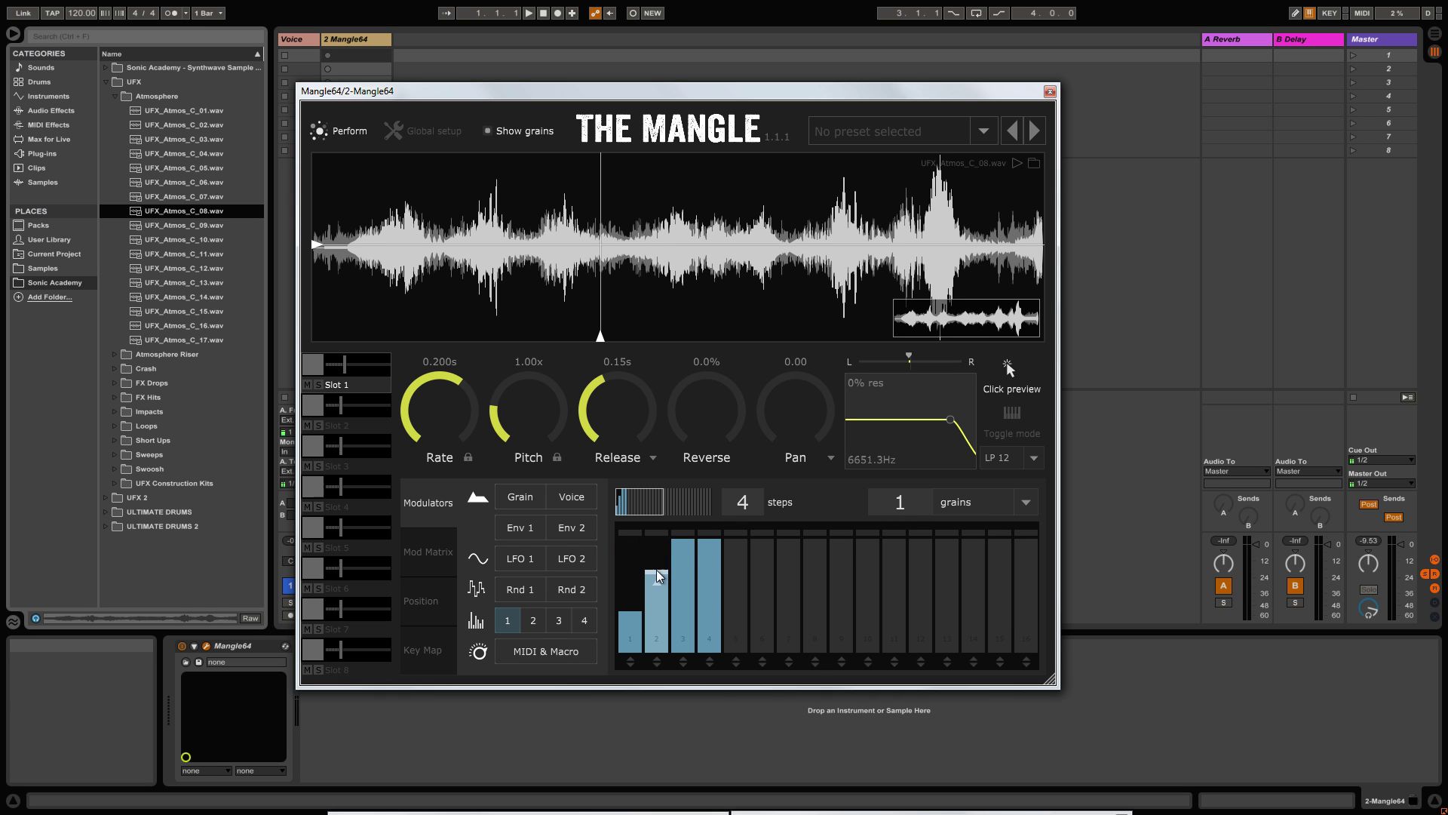
left_click(683, 611)
mouse_move(702, 575)
left_mouse_down()
mouse_move(707, 607)
mouse_move(707, 556)
left_mouse_up()
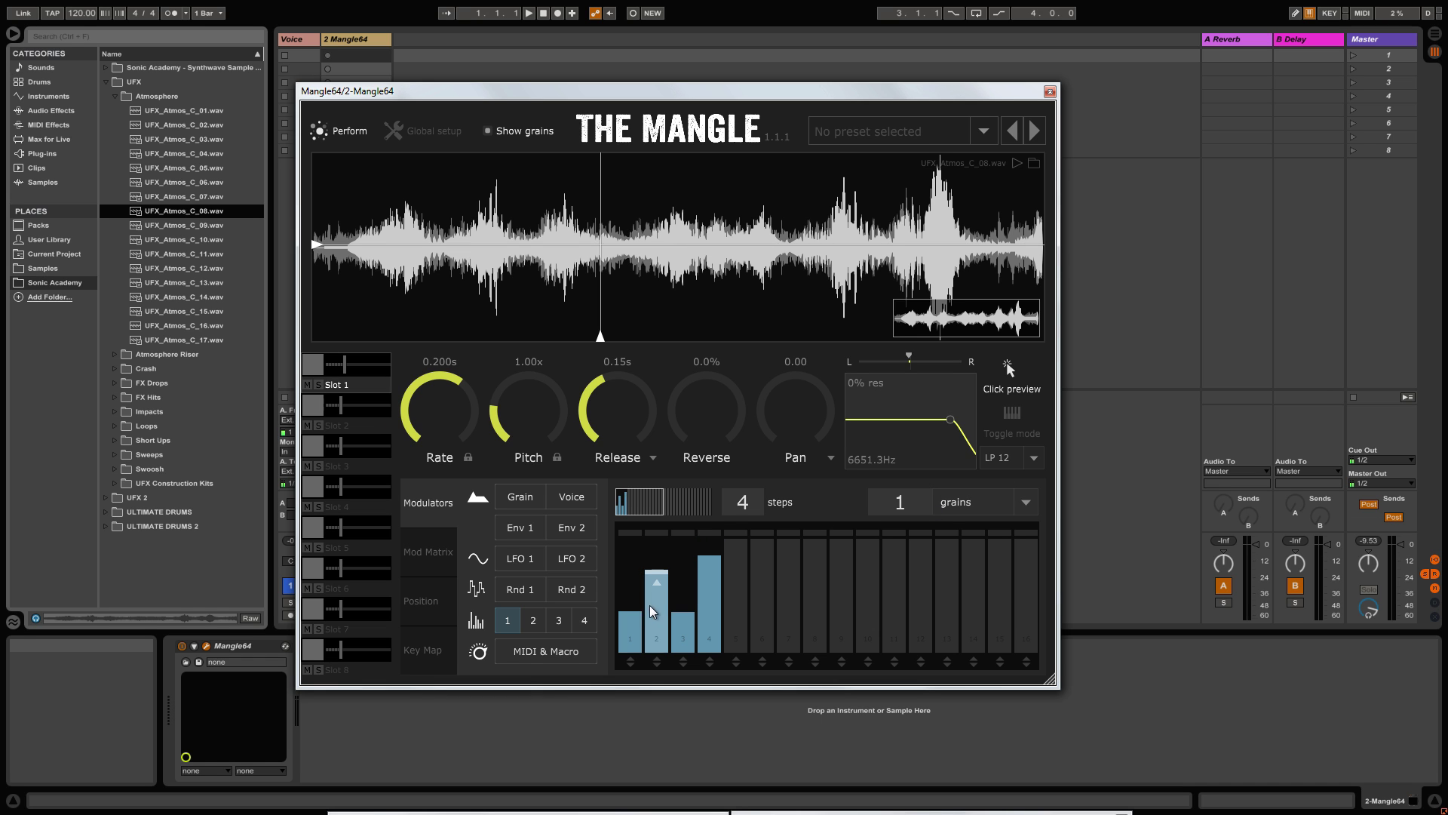
Step: Run the sequencer at 0.250 beats and bring up the MIDI & Macro panel
left_click(1022, 504)
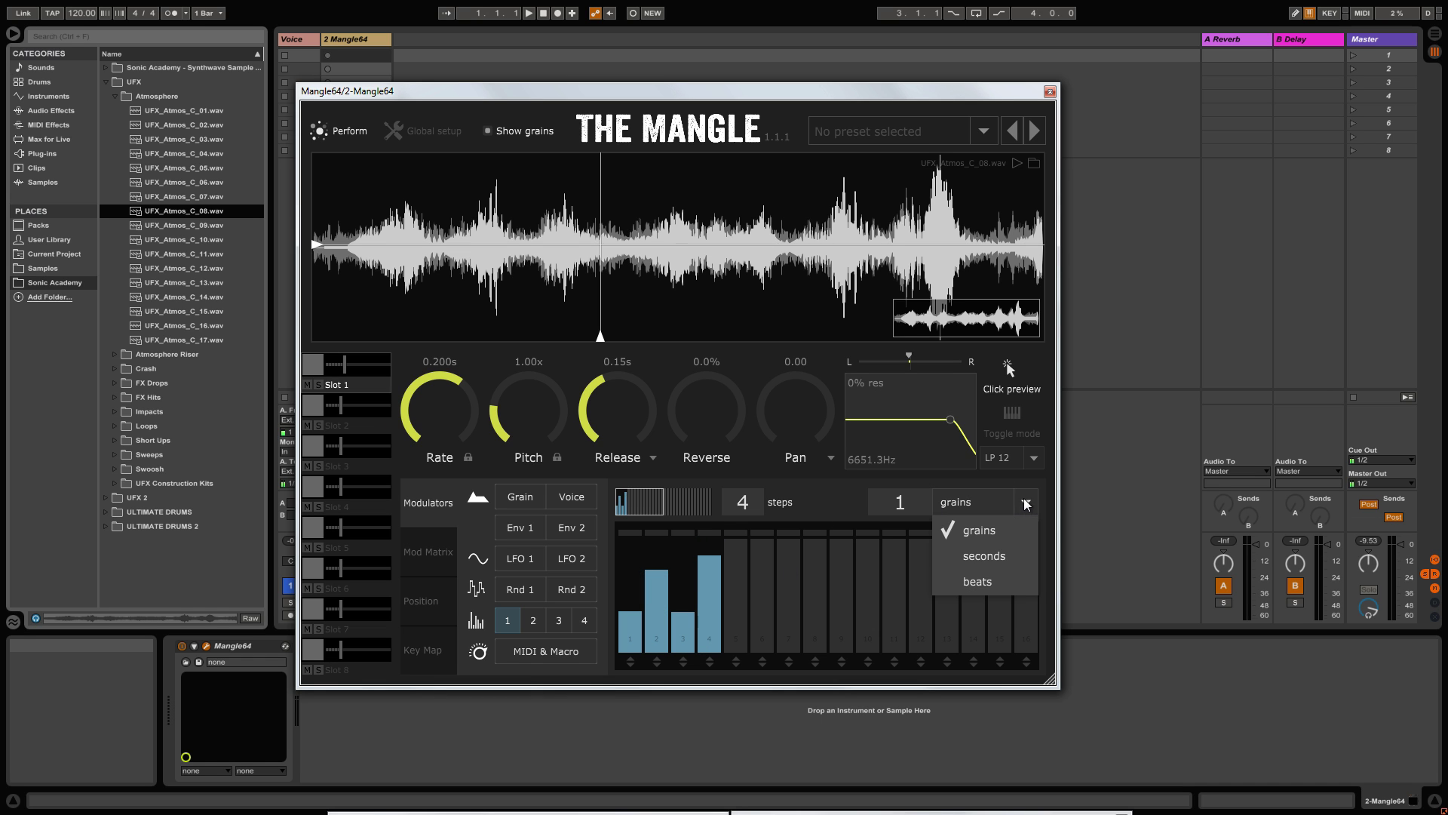
left_click(1006, 585)
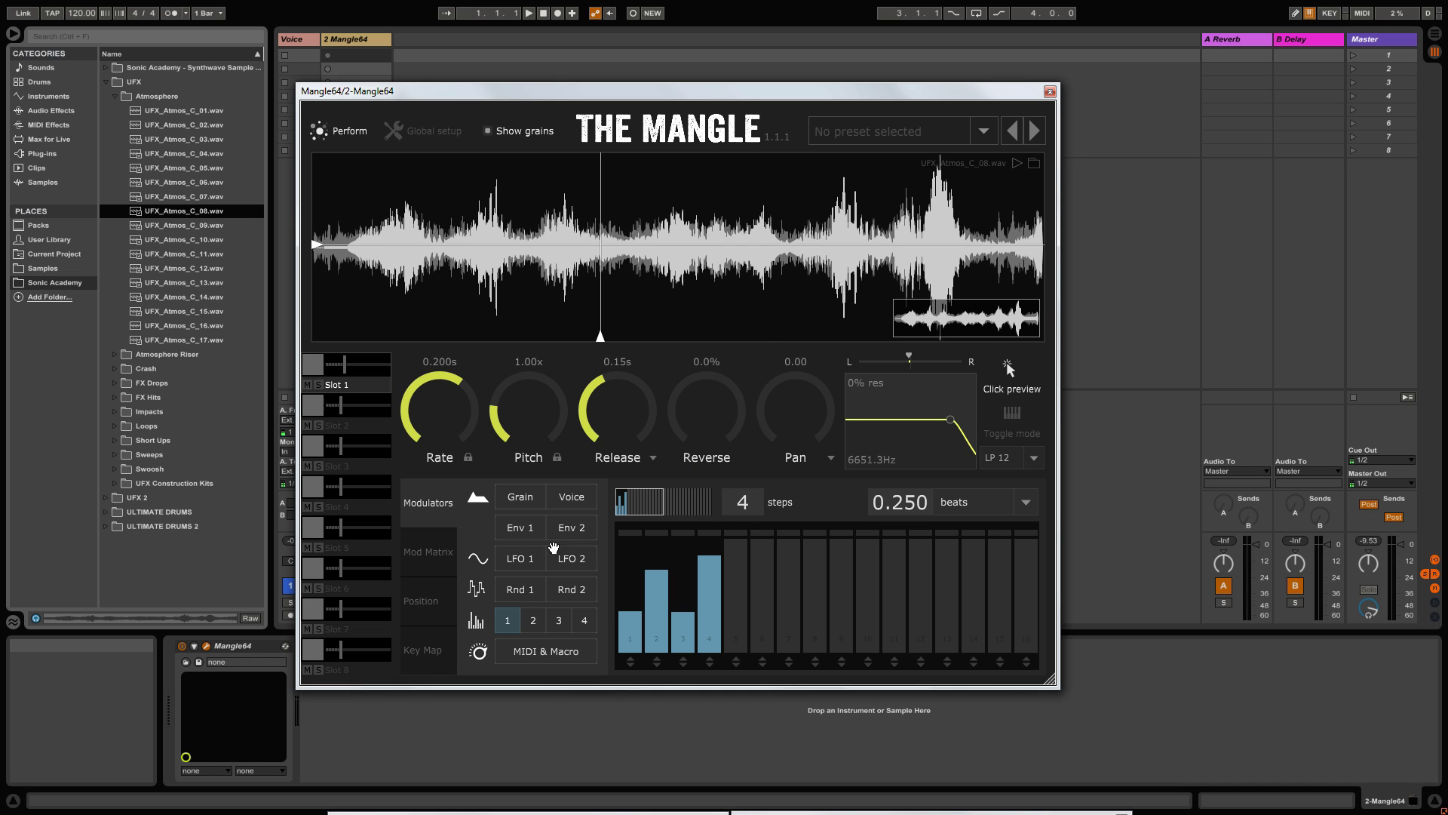
left_click(542, 653)
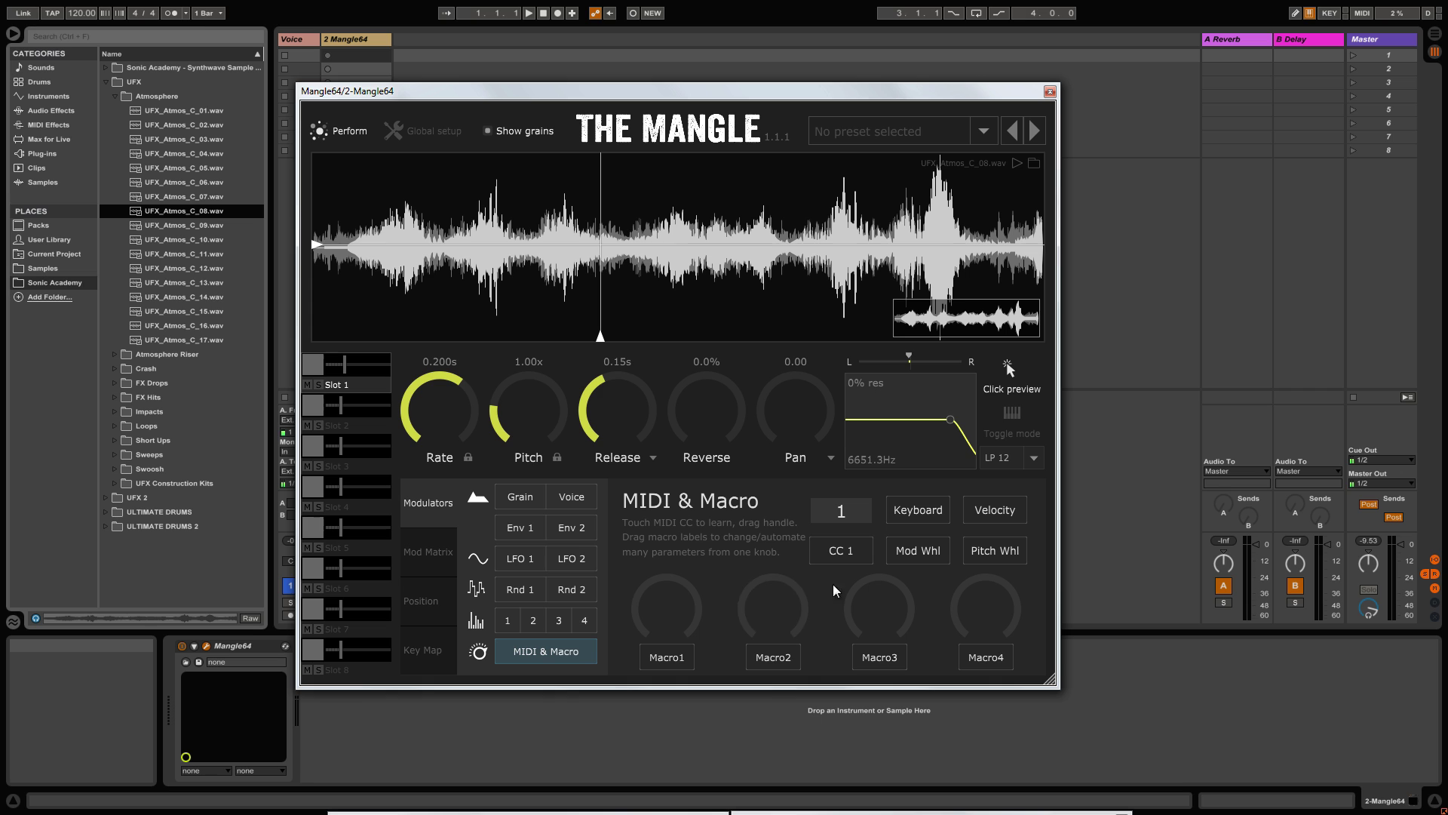
Step: Reset Macro1 to zero and change the MIDI CC number from 1 to 35
left_click_drag(664, 595, 676, 574)
double_click(659, 647)
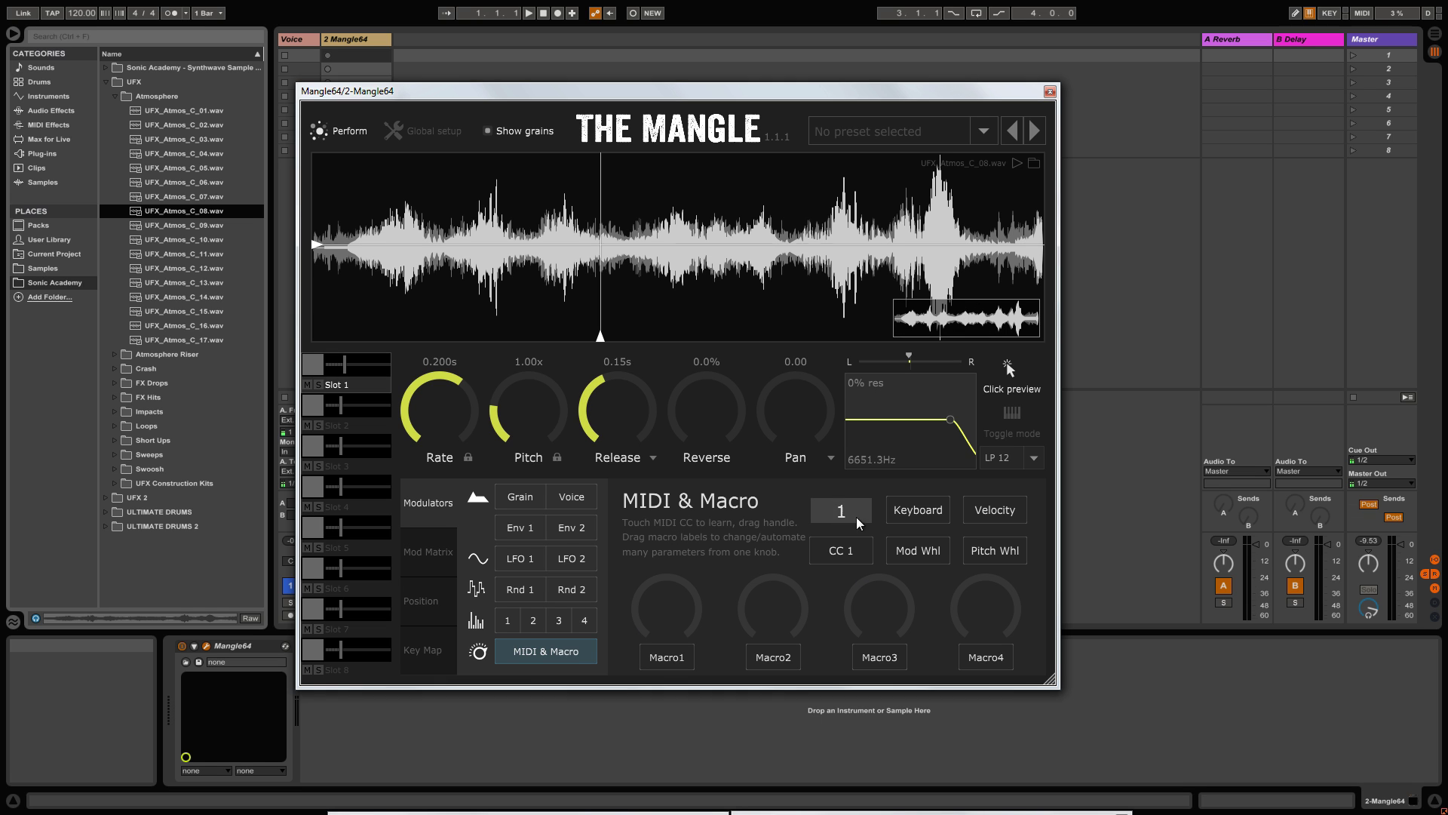
left_click_drag(840, 507, 839, 444)
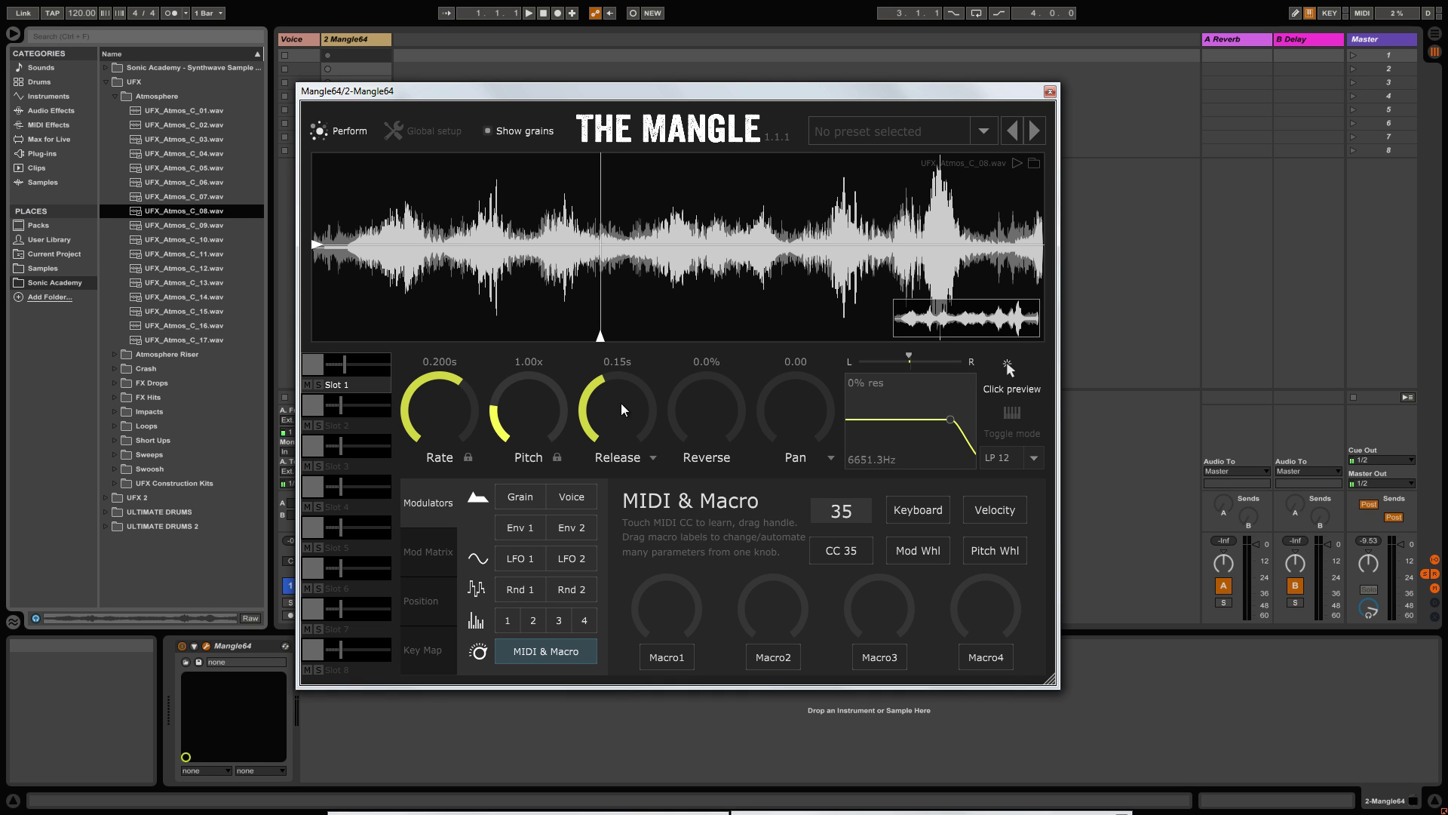